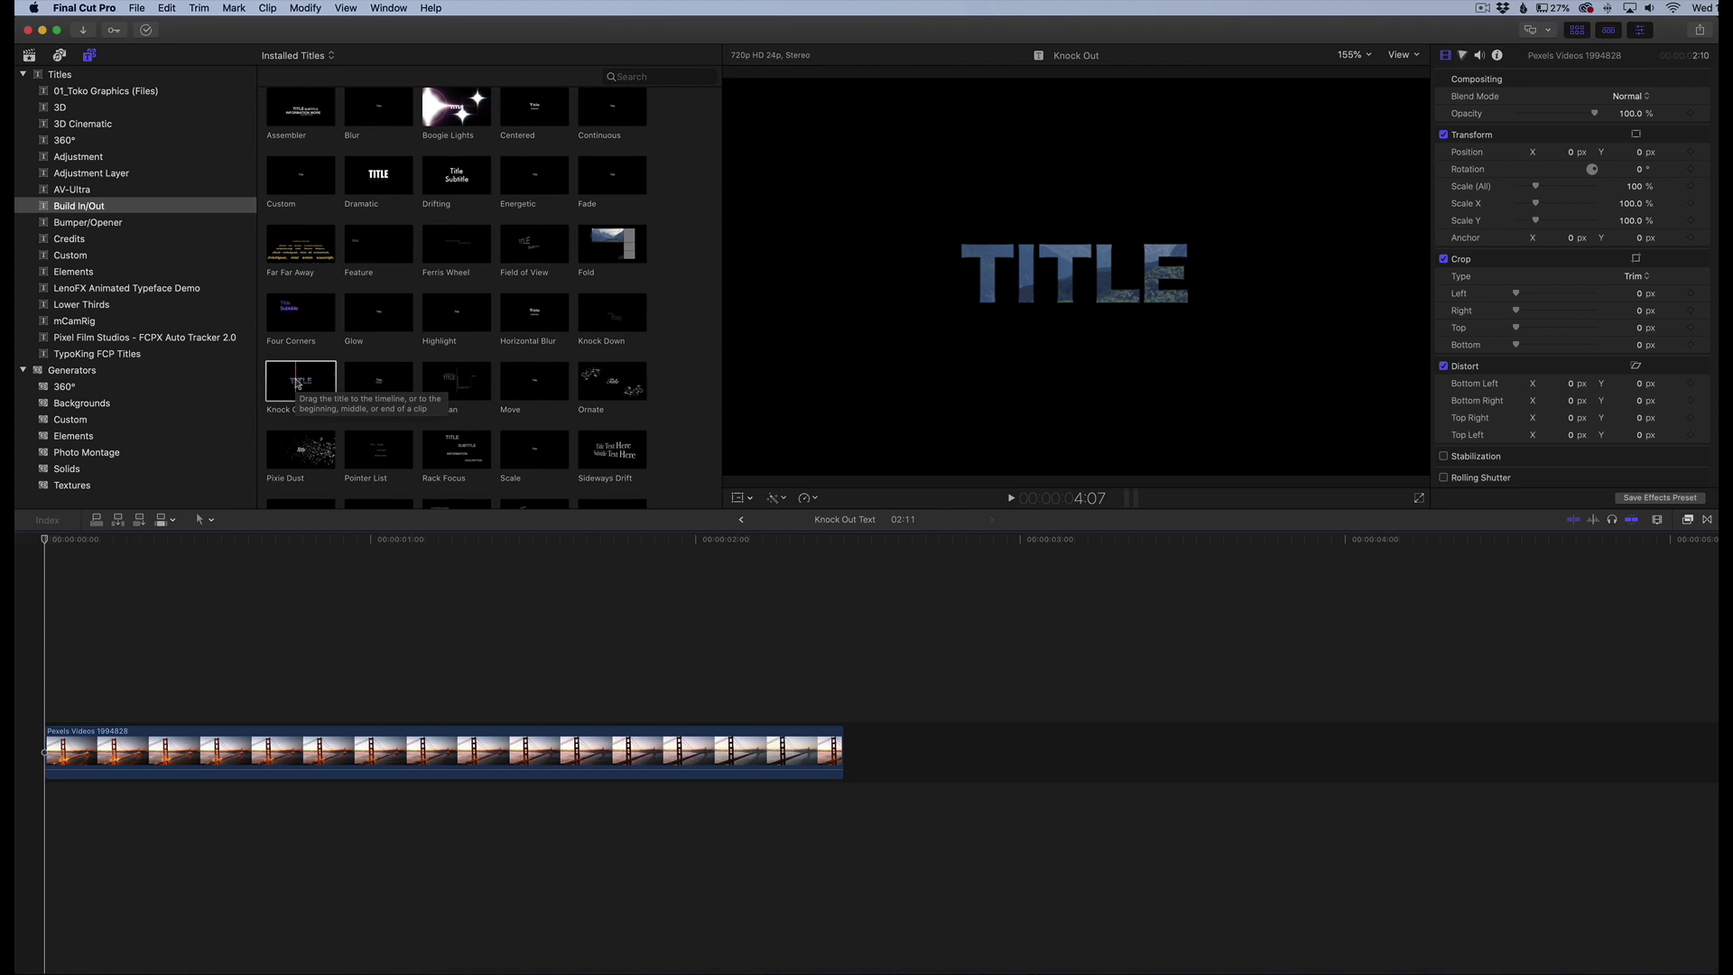
Place the Knock Out title above the bridge clip, trim it to the clip's end, and preview it.
left_click_drag(298, 384, 54, 697)
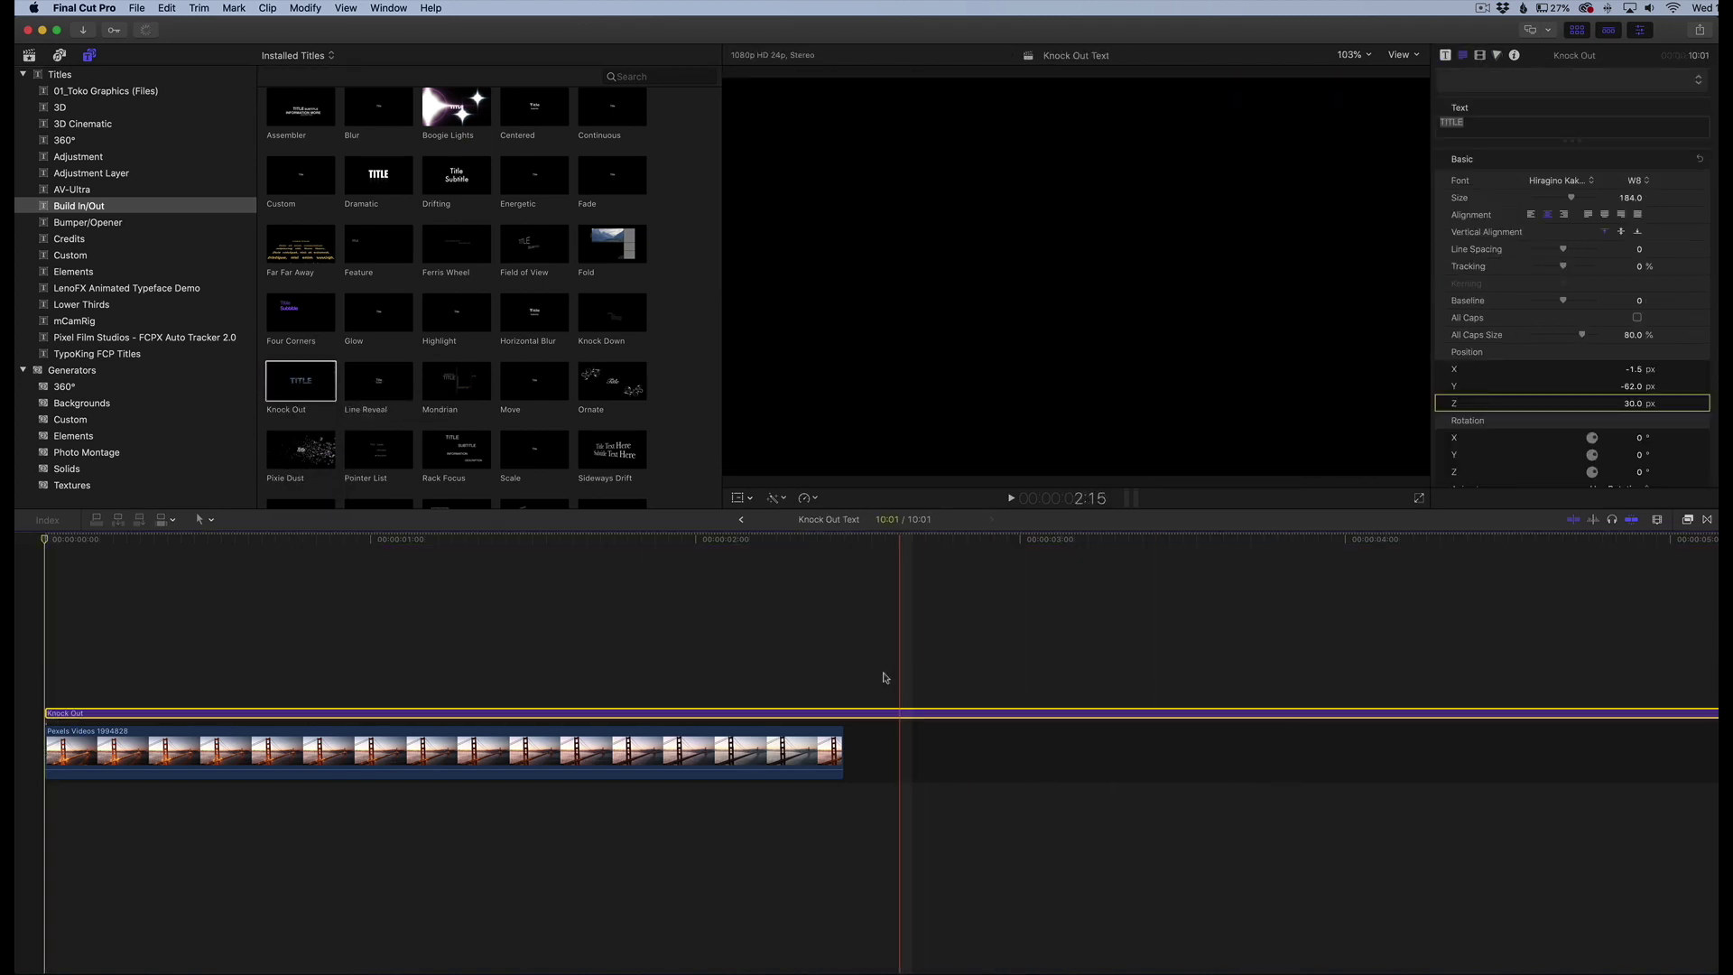
key("cmd+b")
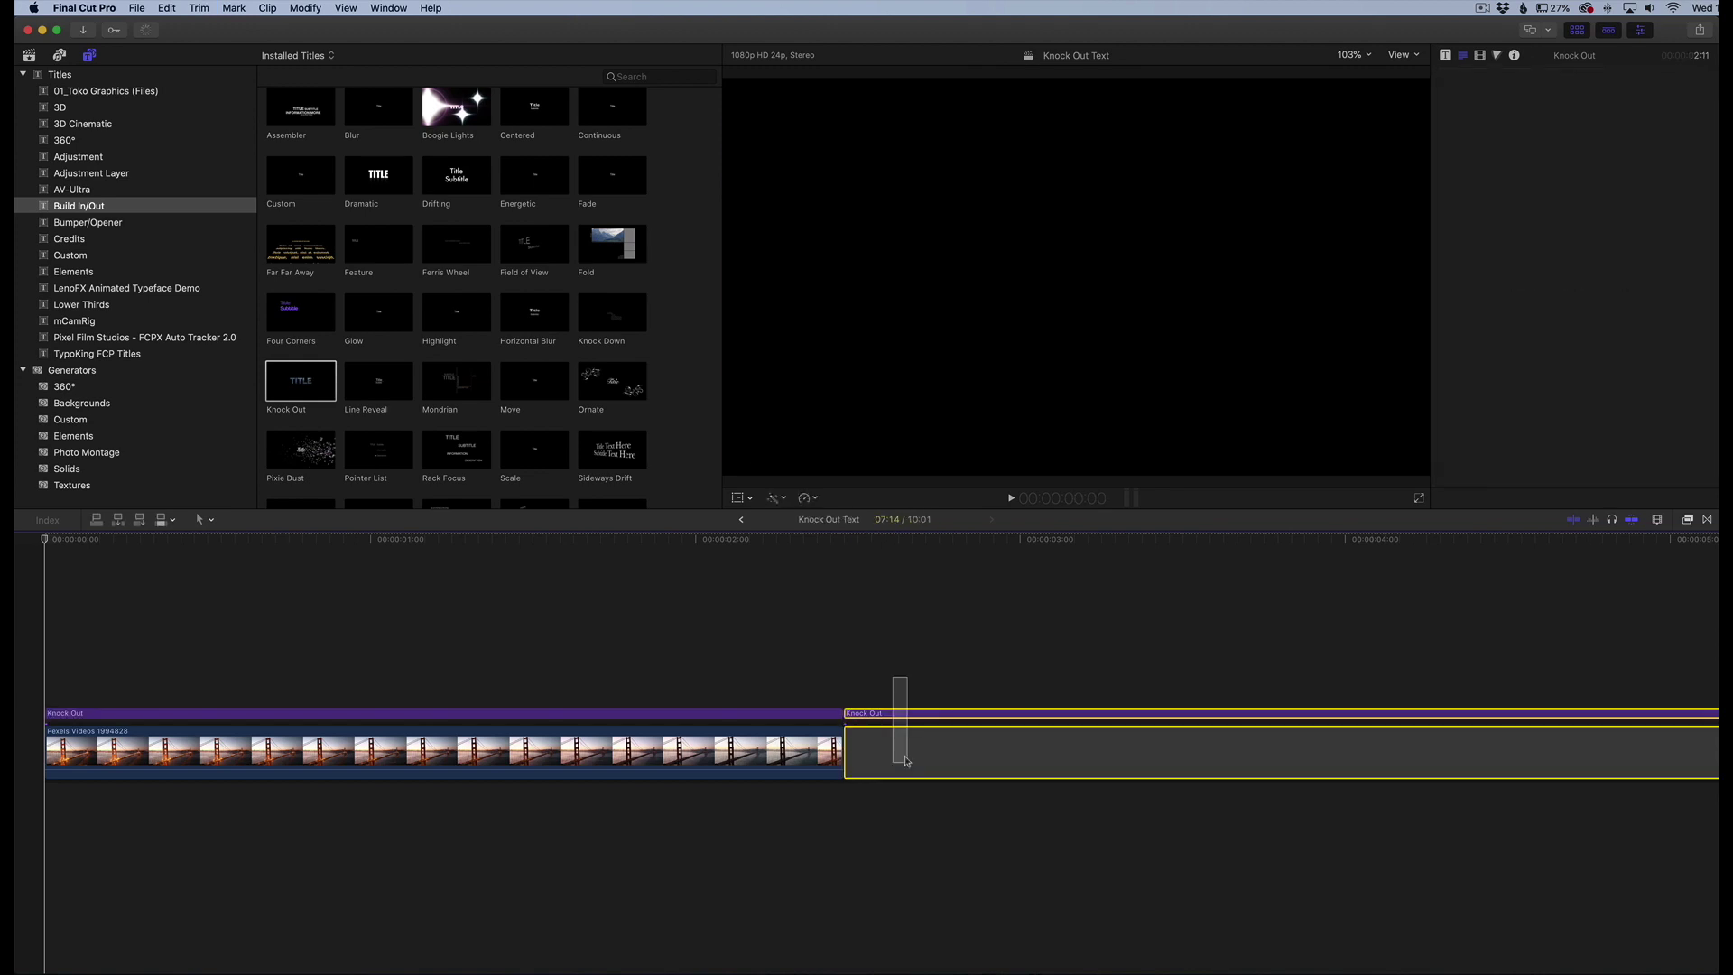
key("Delete")
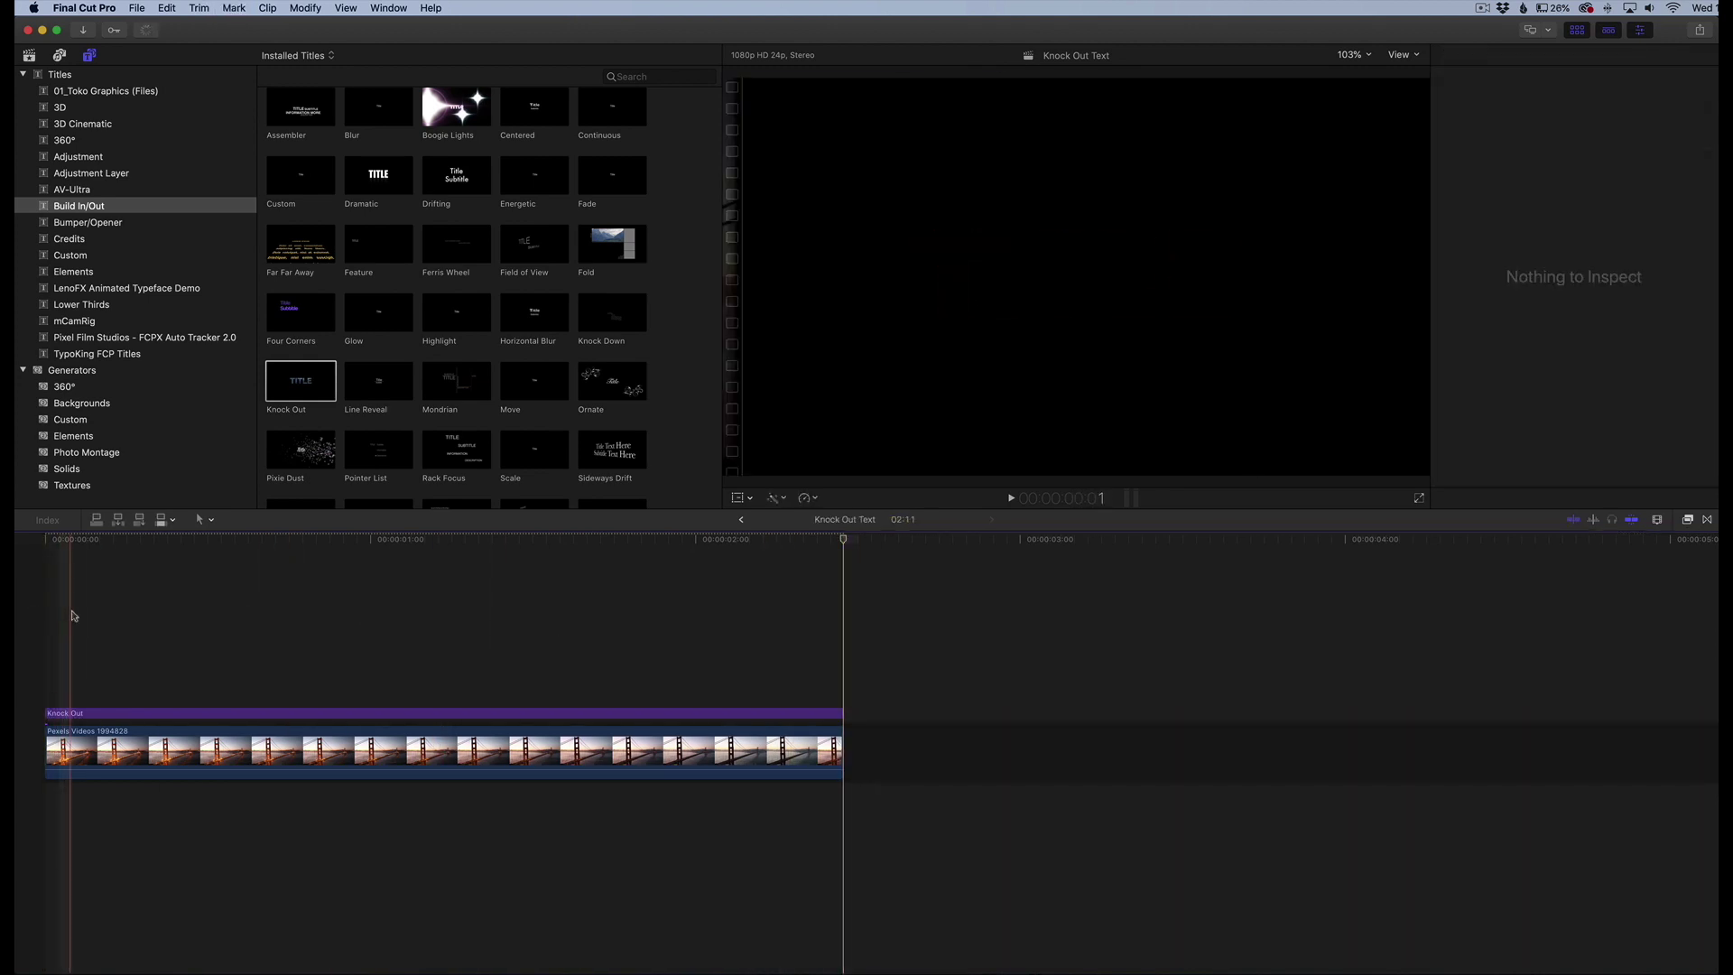
left_click(124, 618)
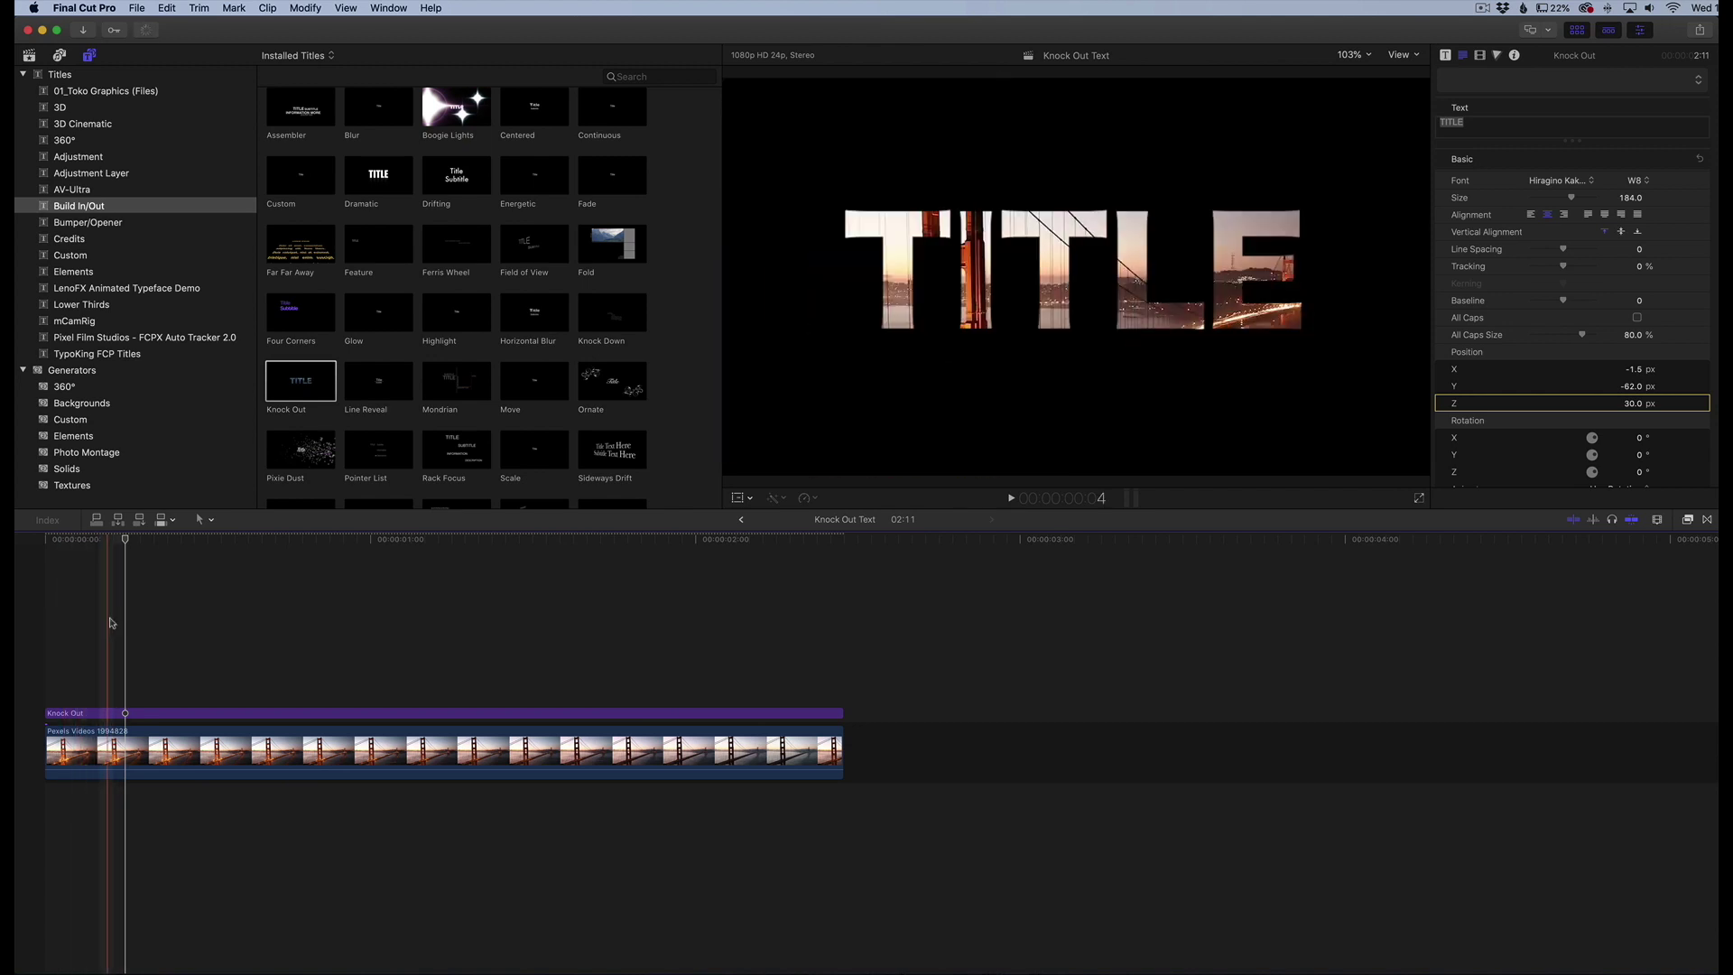
left_click(146, 621)
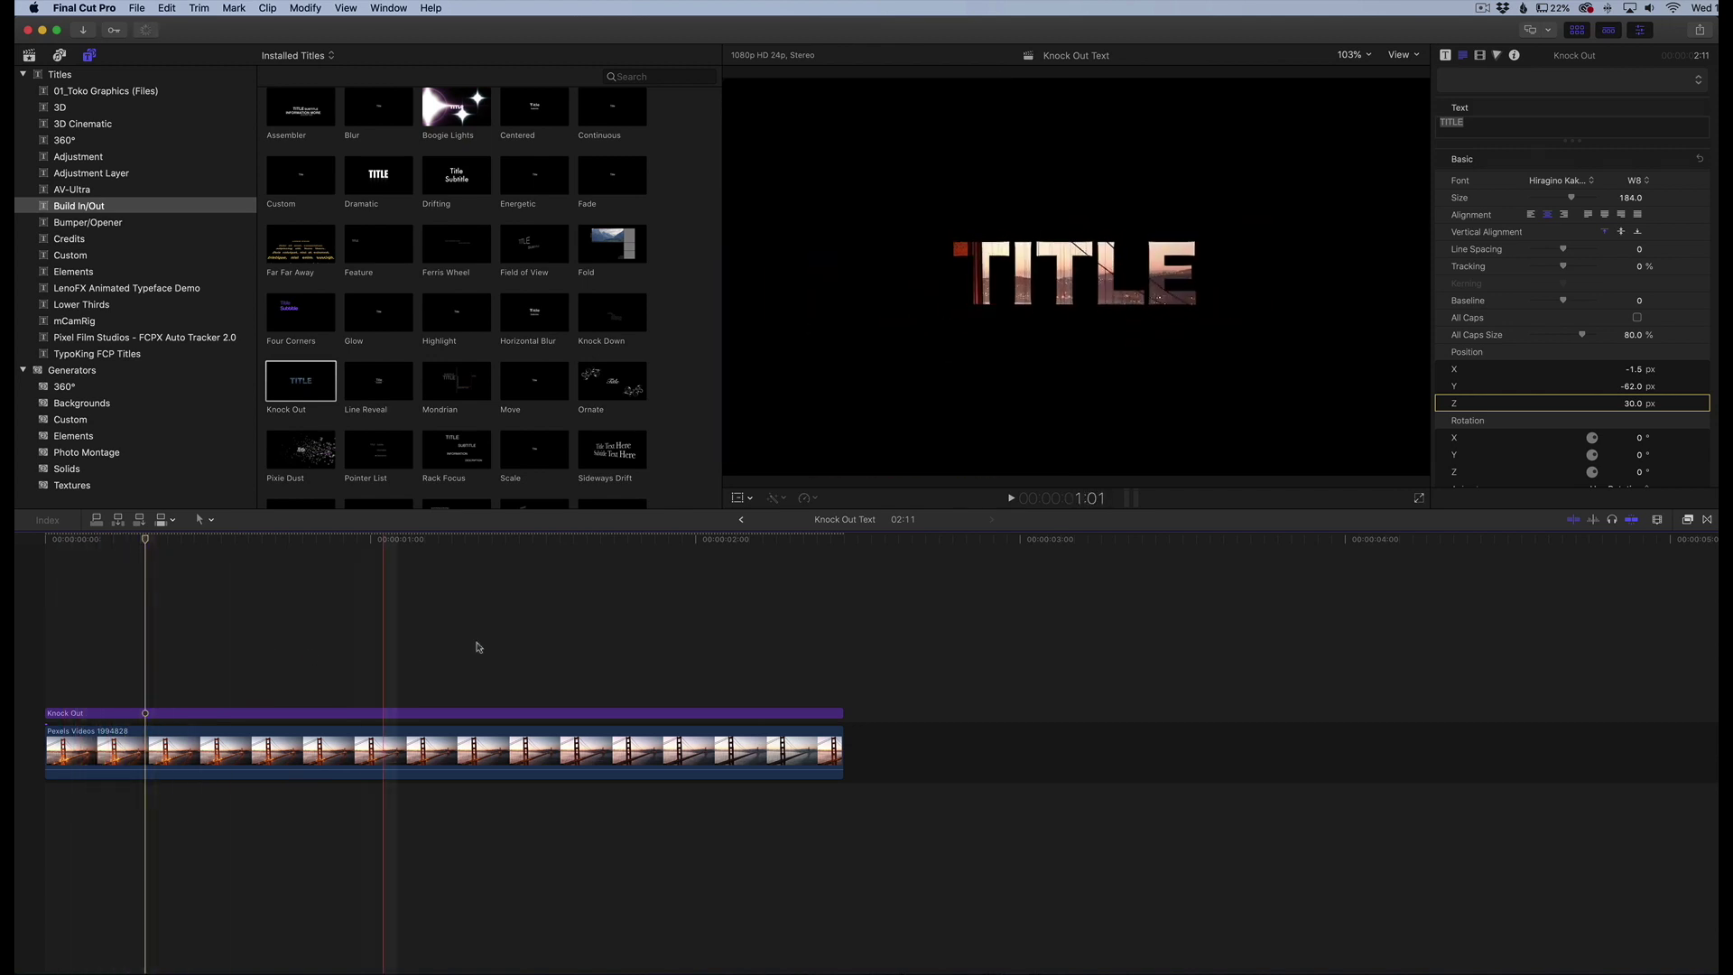
Replace the TITLE text with SAN on one line and FRANCISCO on the next.
double_click(939, 284)
left_click(937, 284)
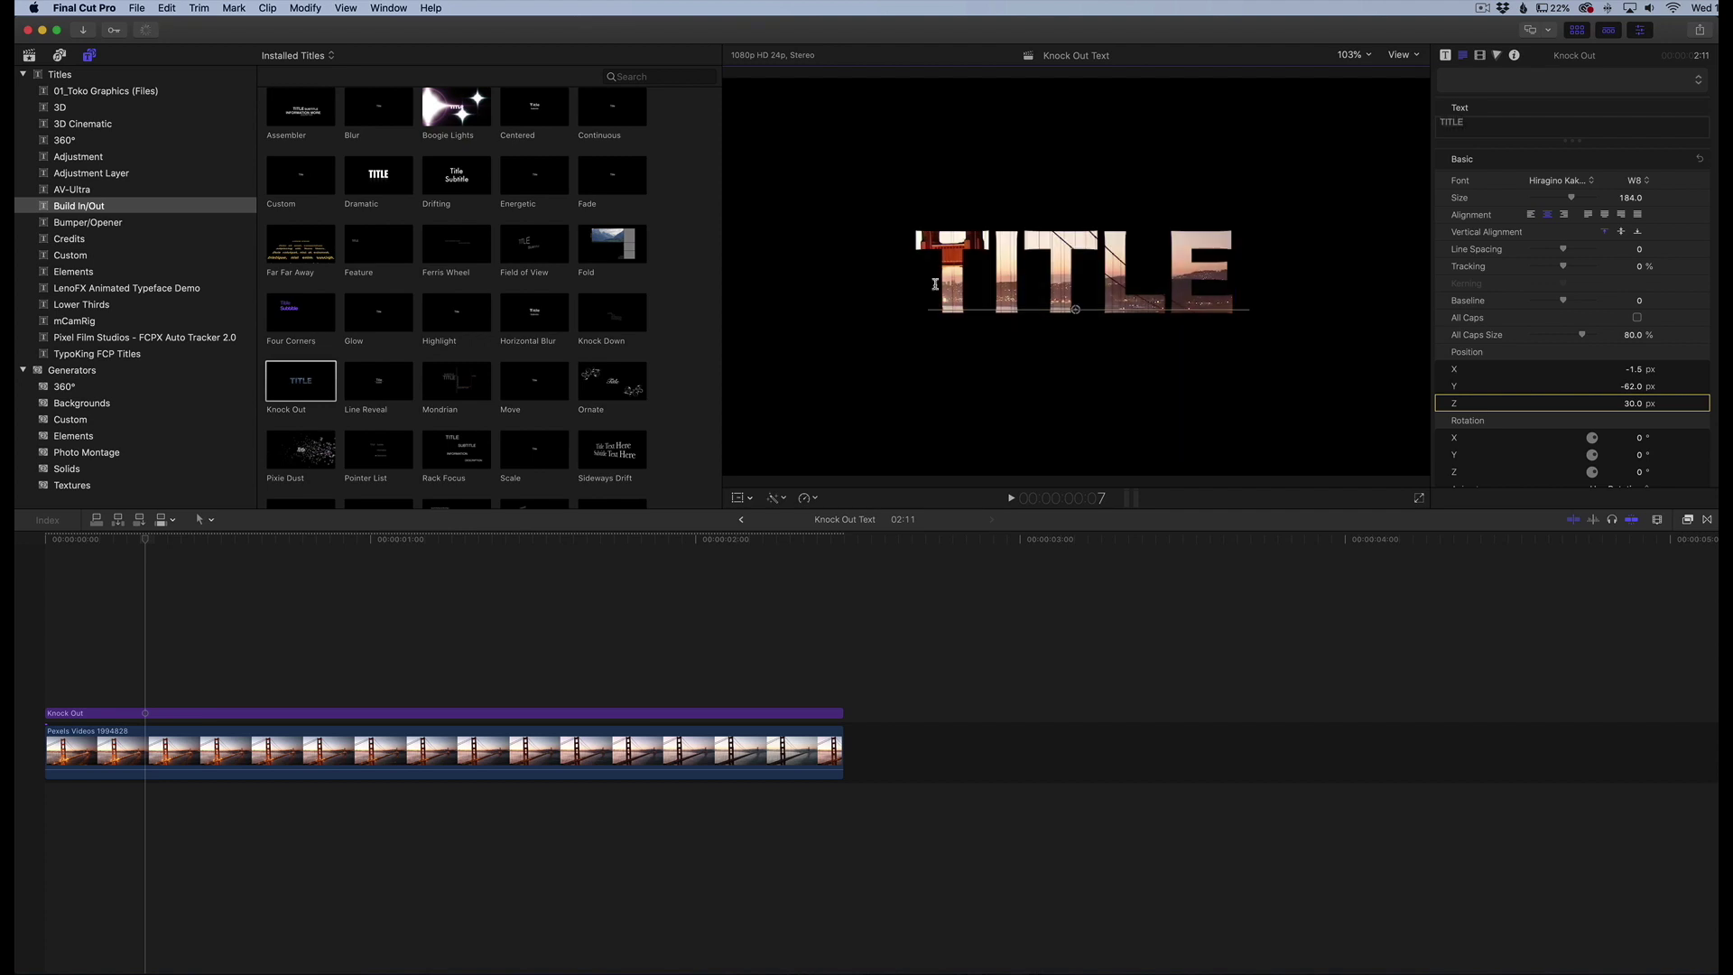
left_click_drag(922, 277, 1242, 281)
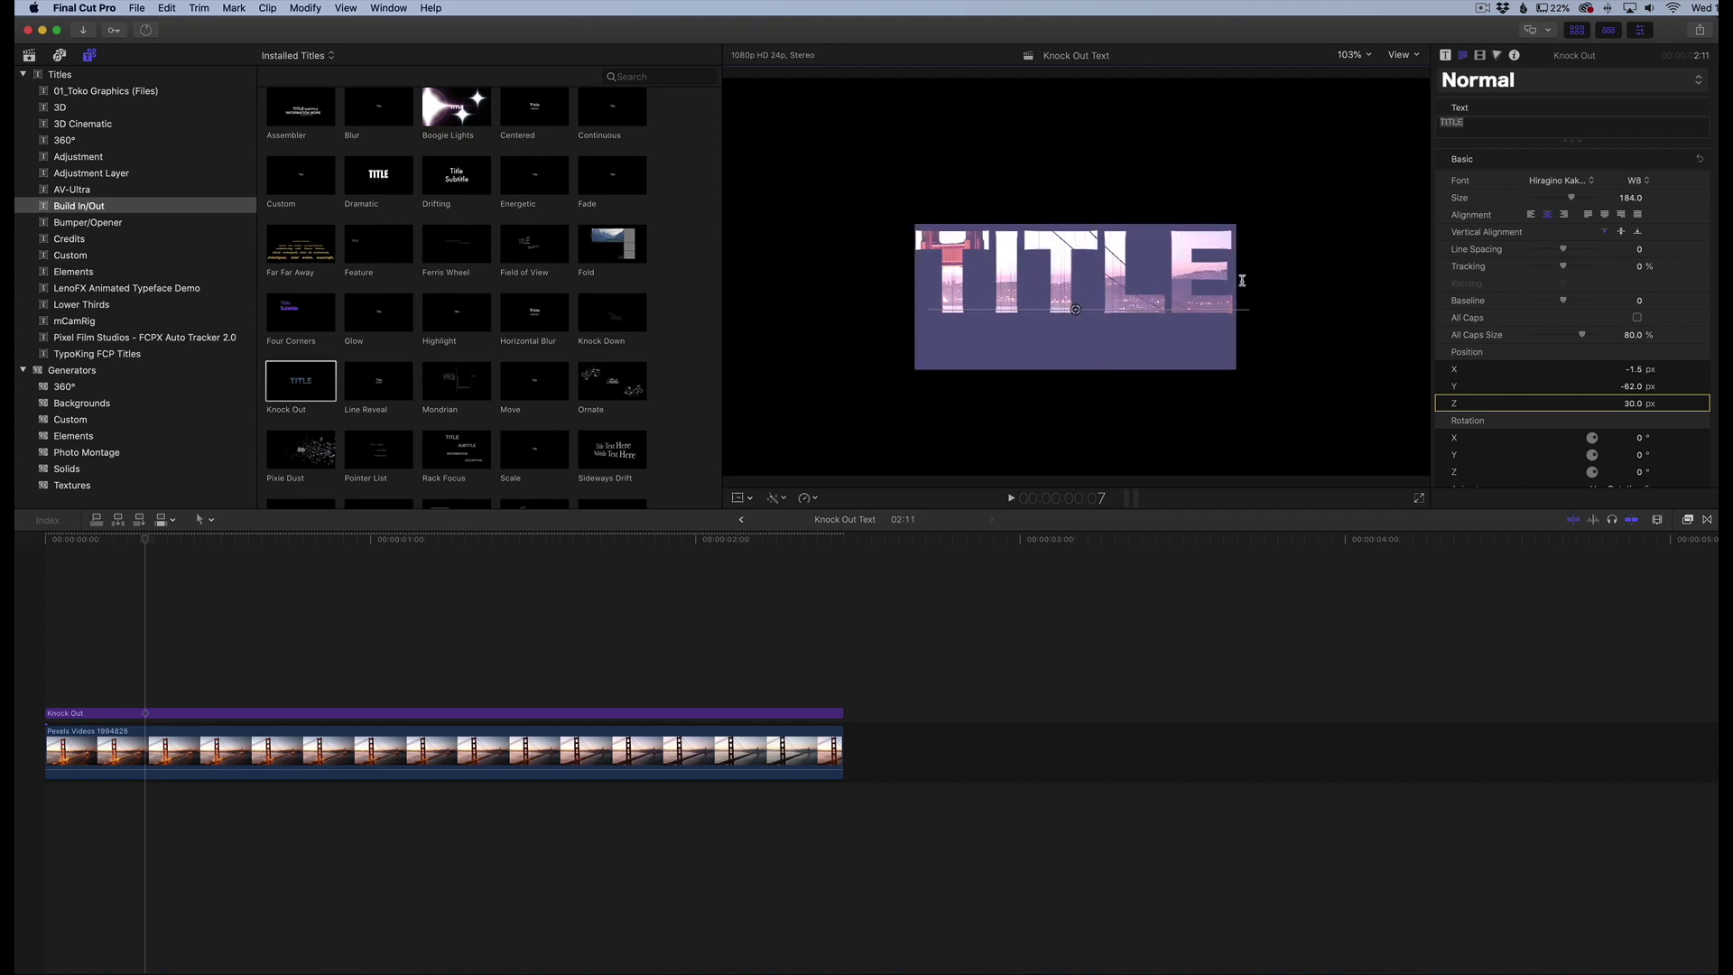
type("SAN")
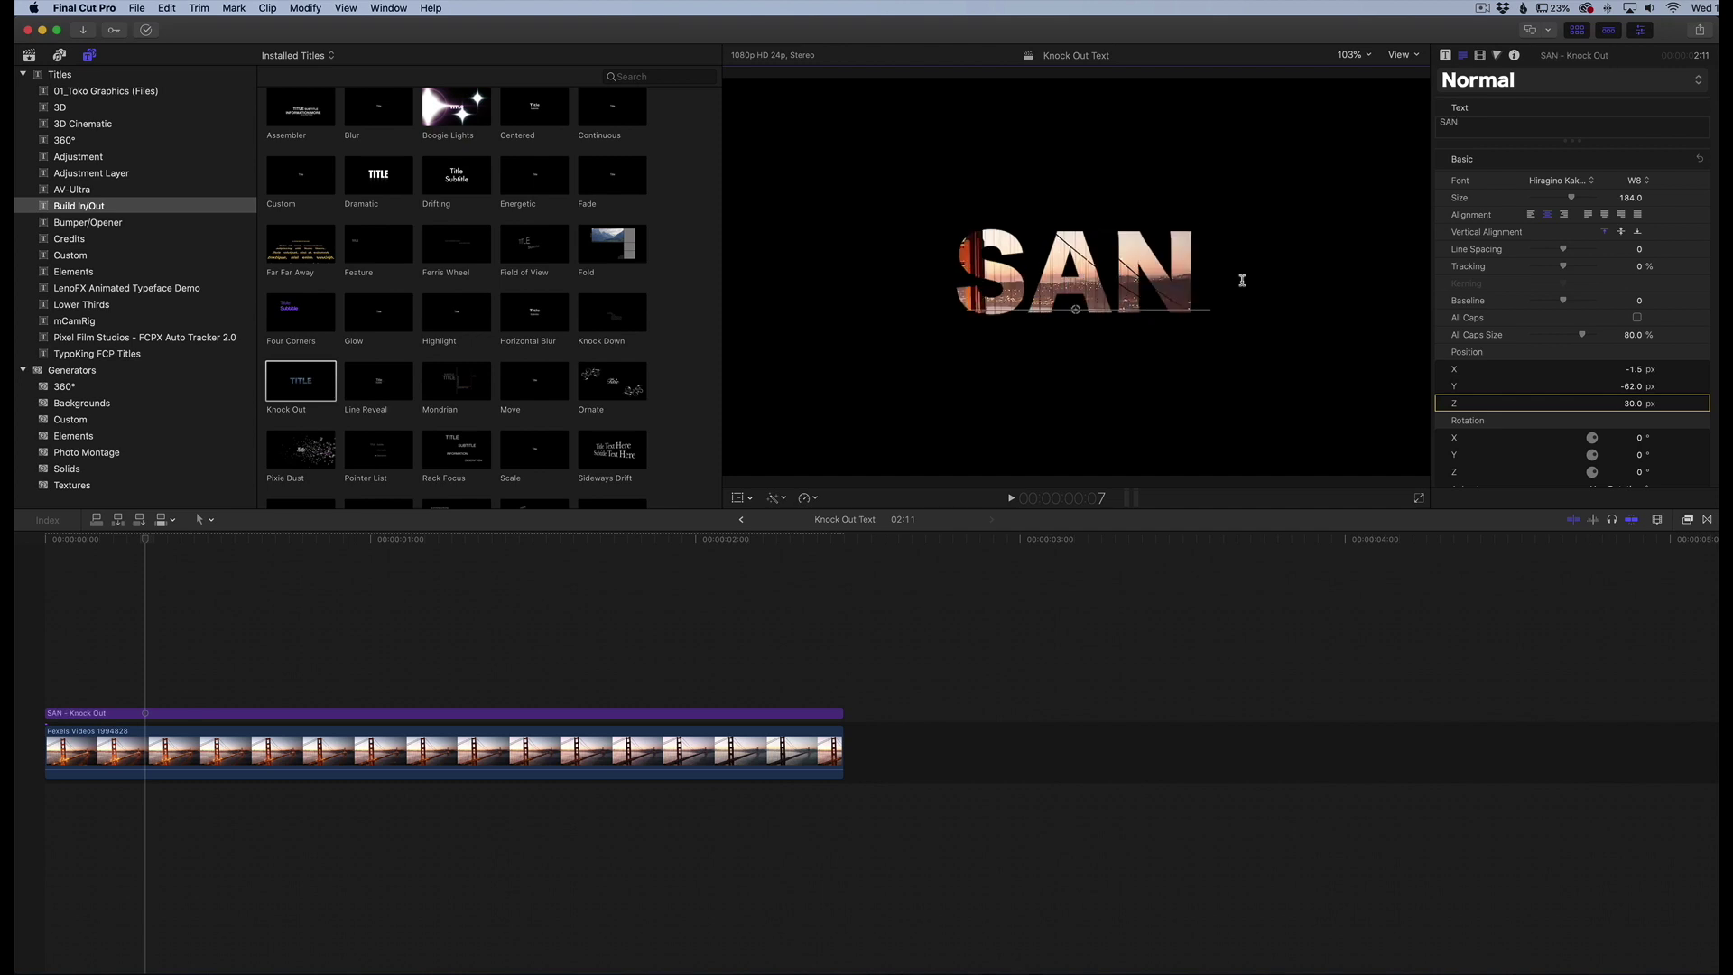
key("Return")
type("FRANCISCO")
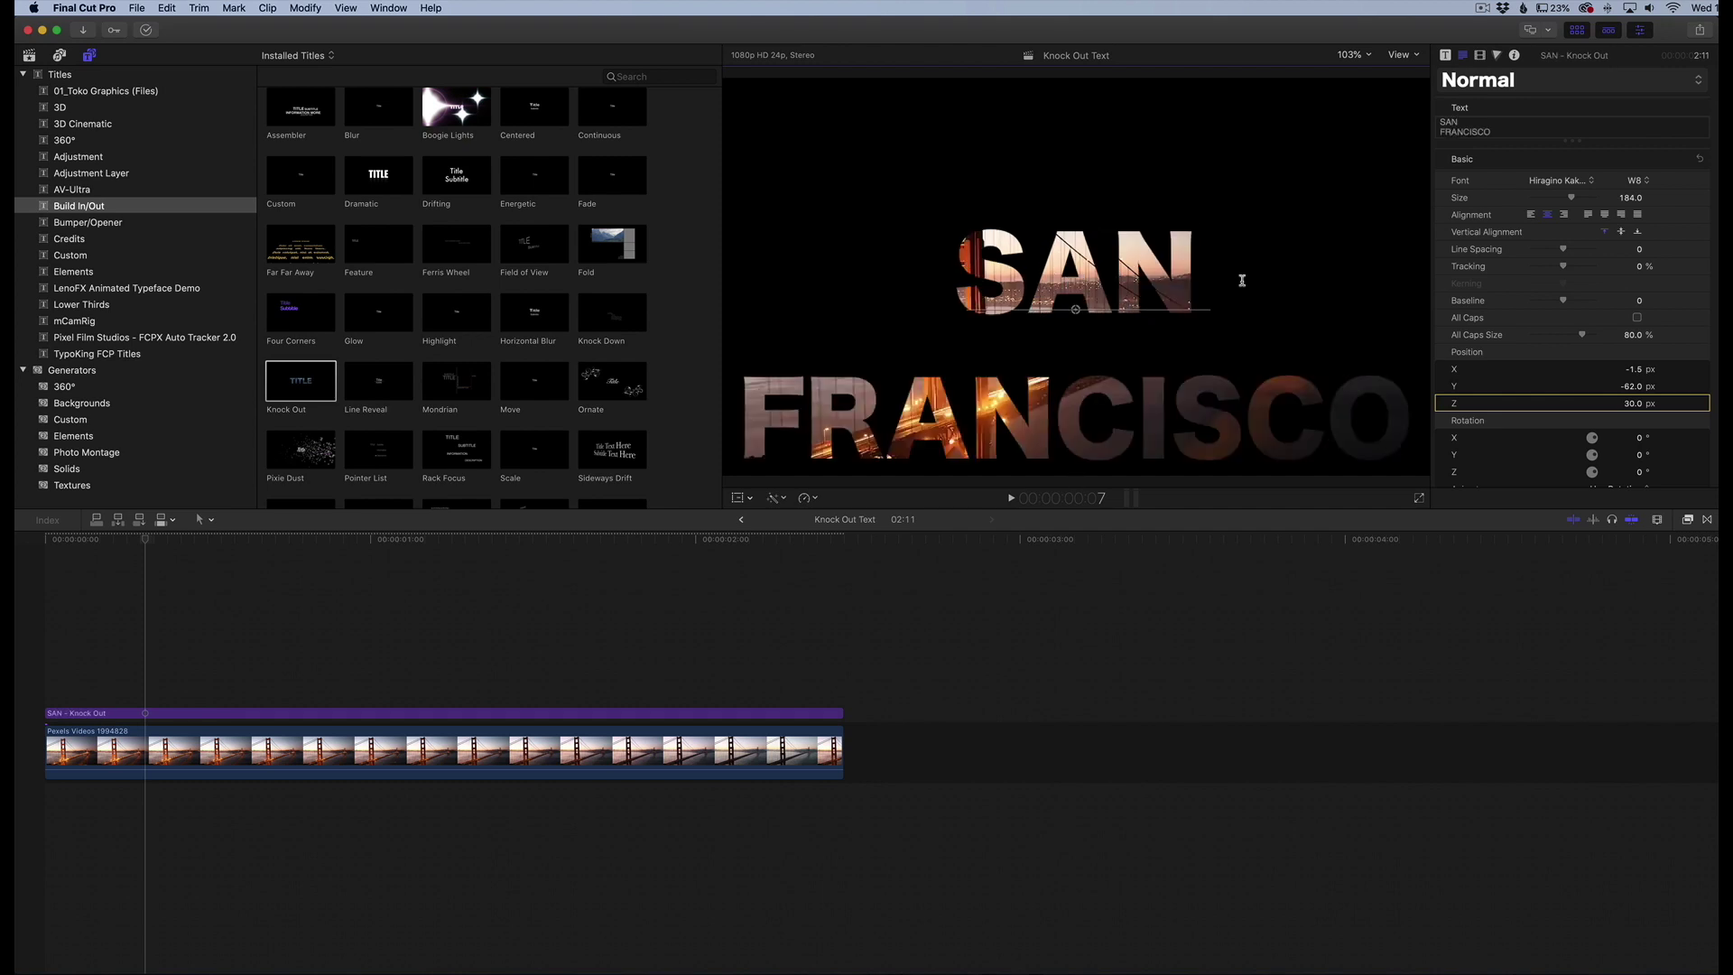
Enlarge SAN to size 351, shrink and tighten FRANCISCO, and set line spacing to -184.2.
left_click_drag(953, 273, 1186, 283)
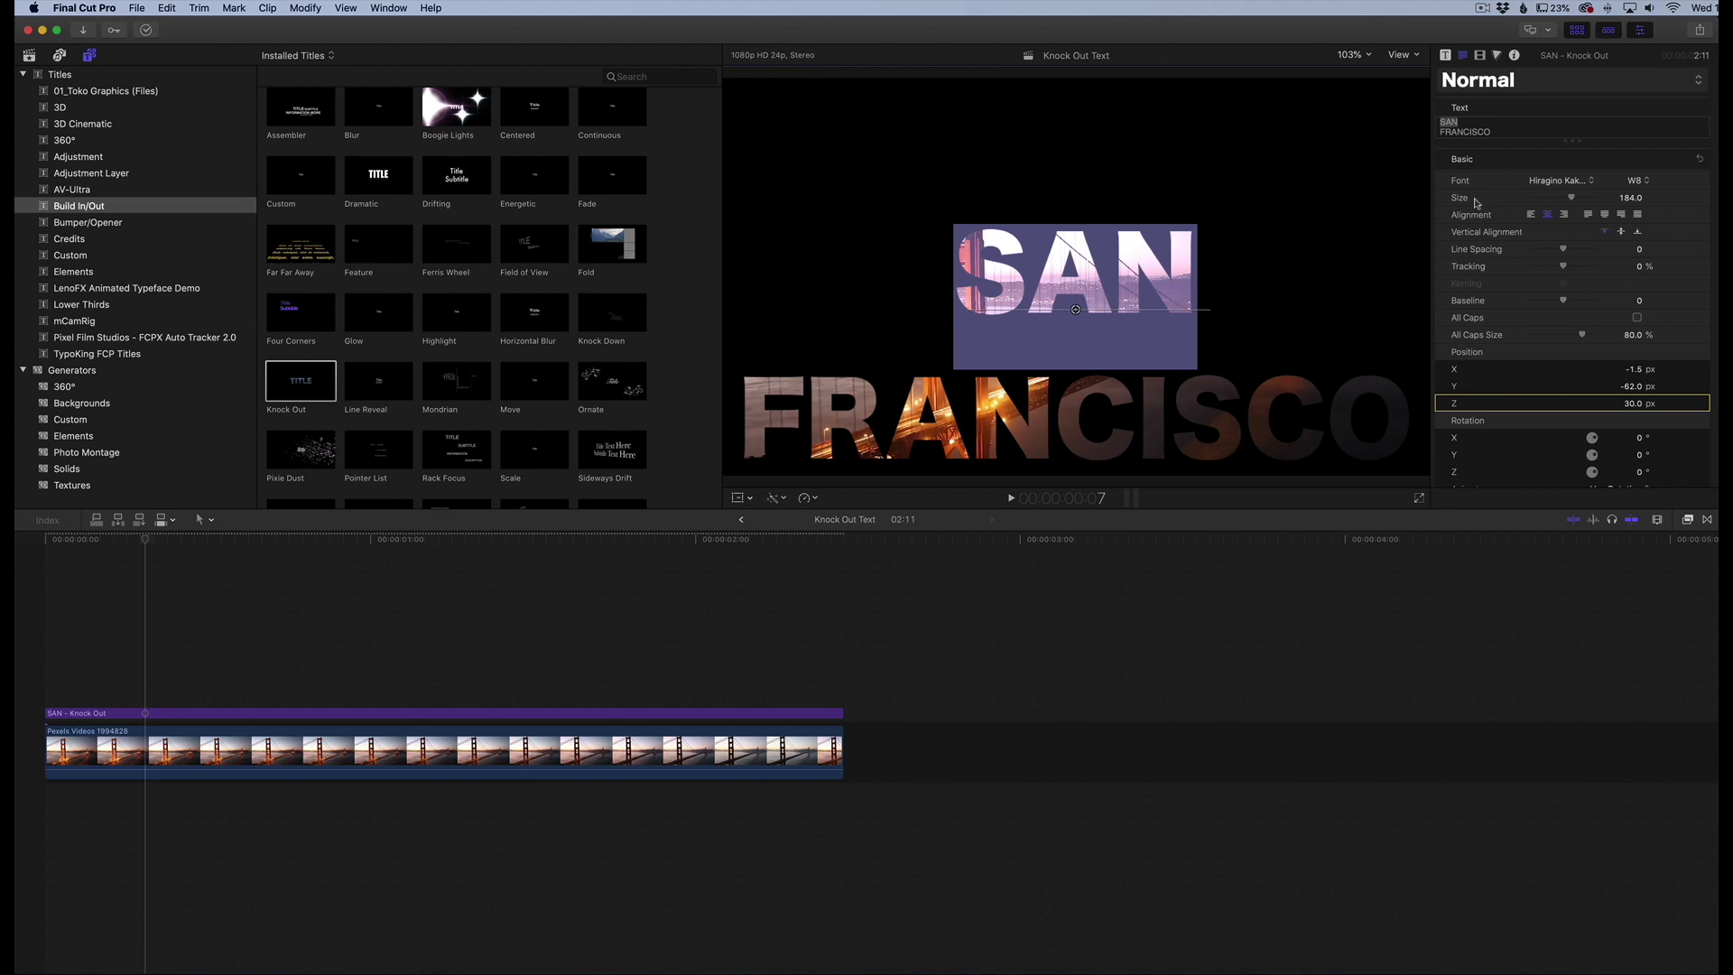
left_click_drag(1631, 198, 1688, 196)
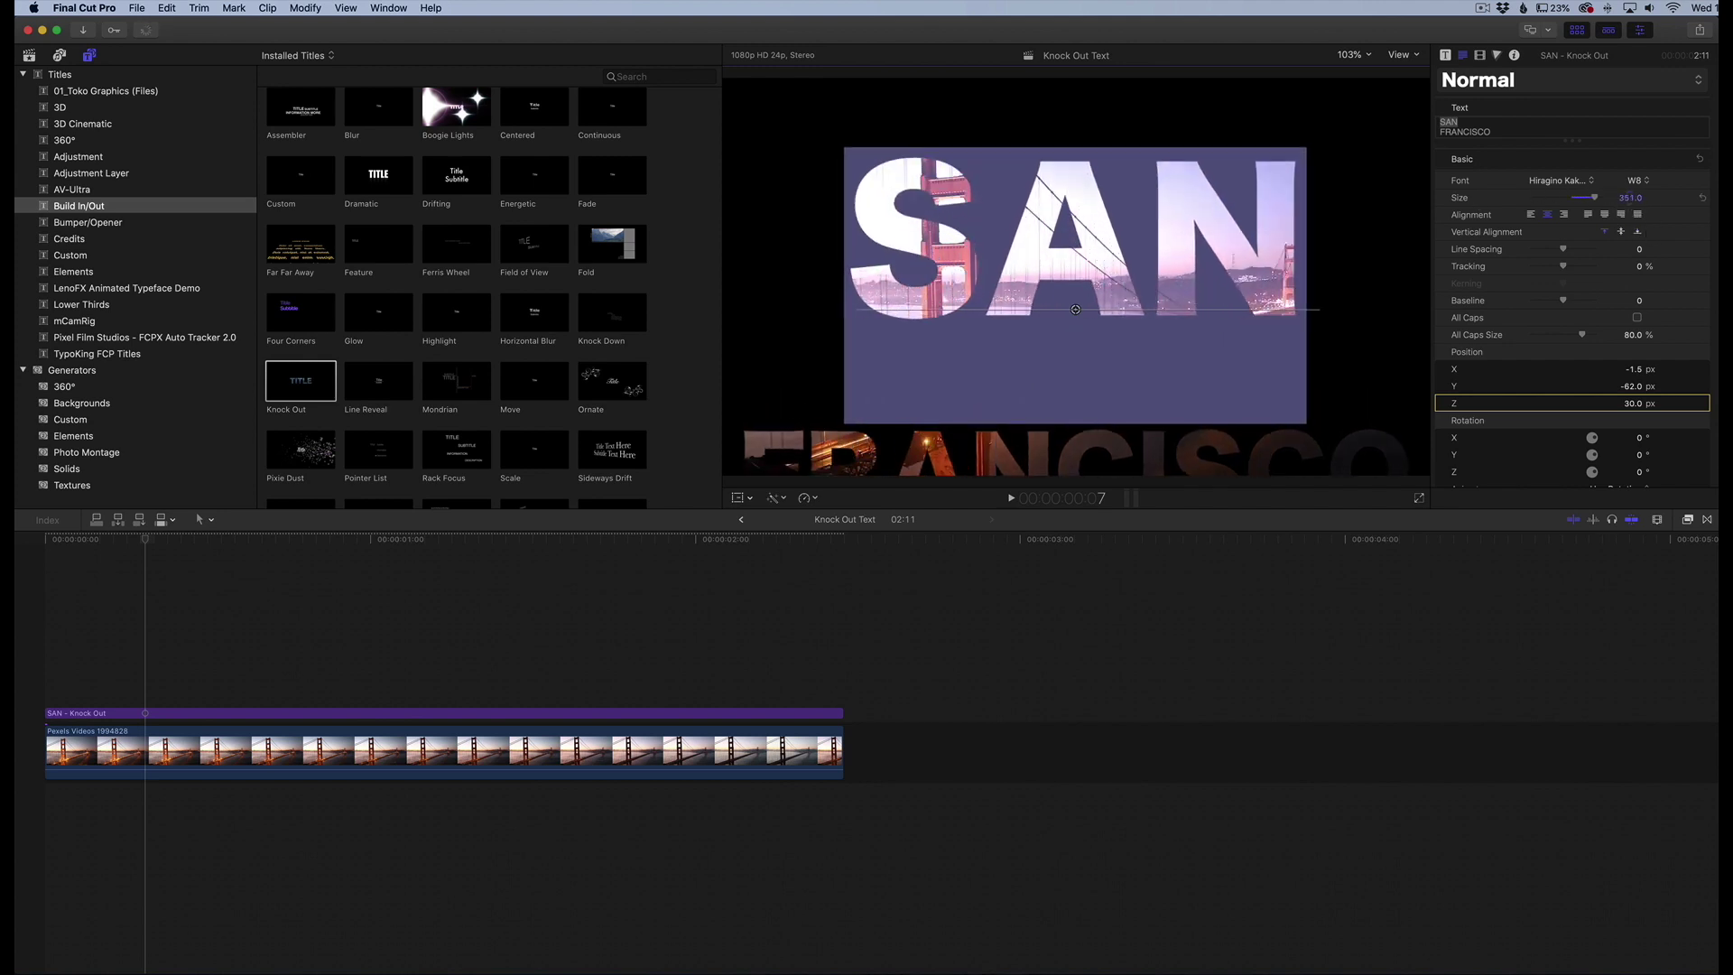
left_click(1053, 456)
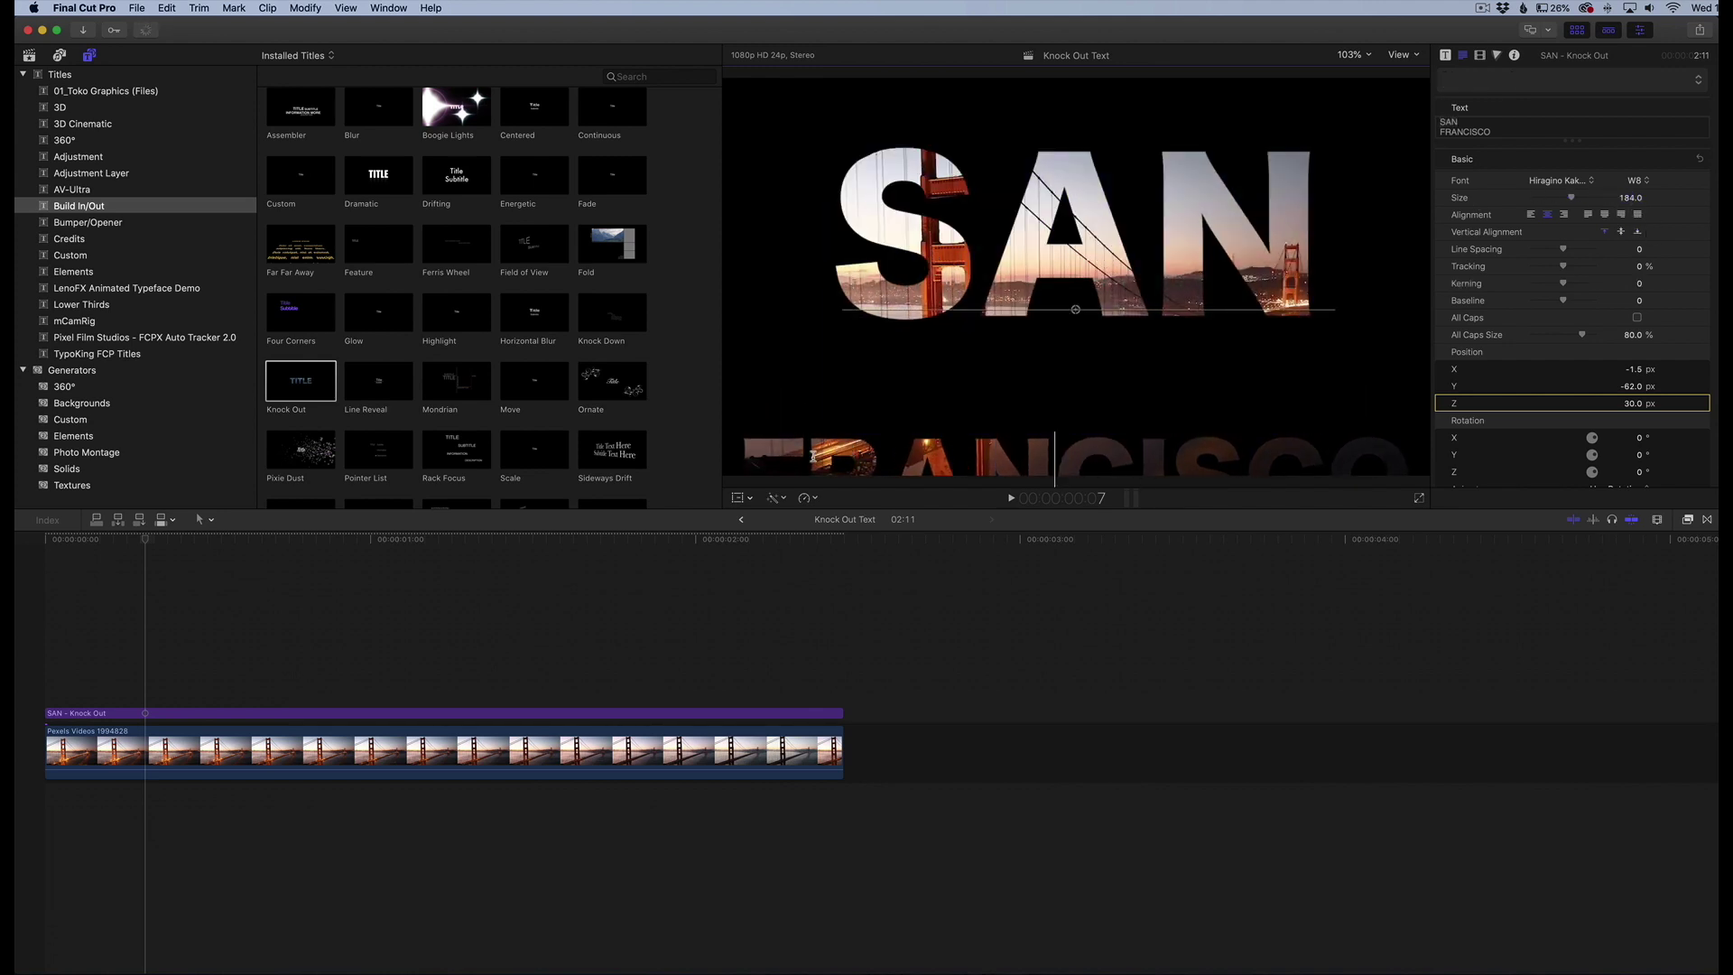
left_click_drag(742, 456, 1413, 456)
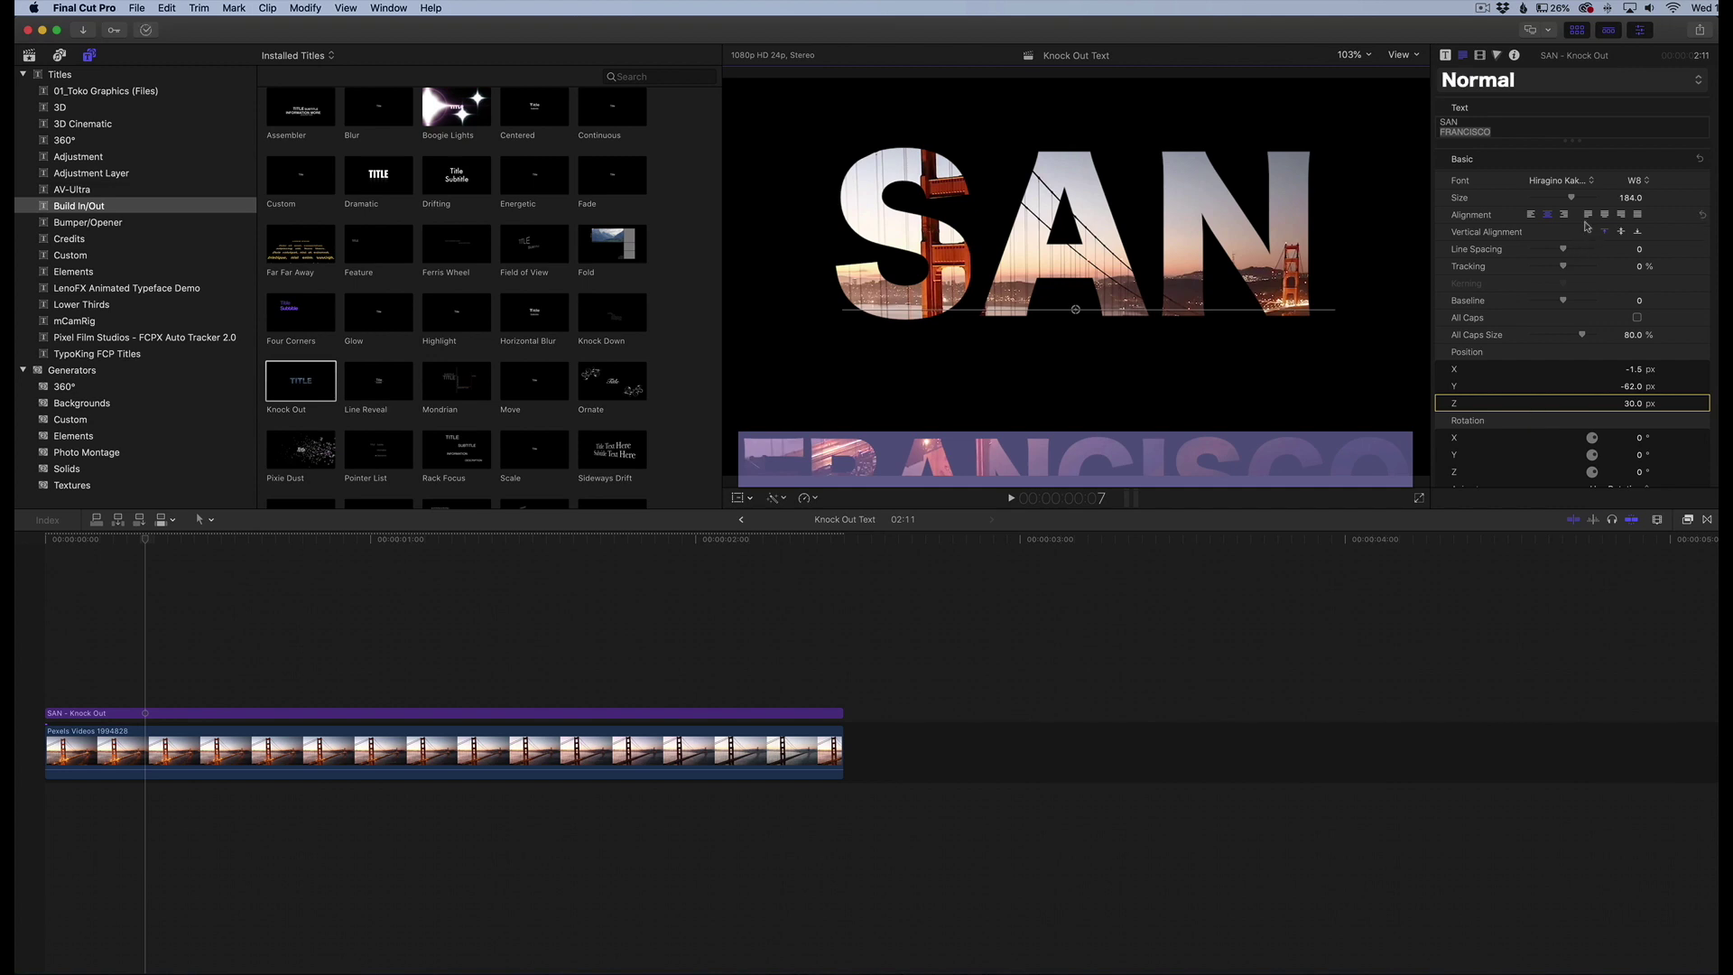
left_click_drag(1625, 198, 1600, 198)
left_click_drag(1562, 267, 1546, 269)
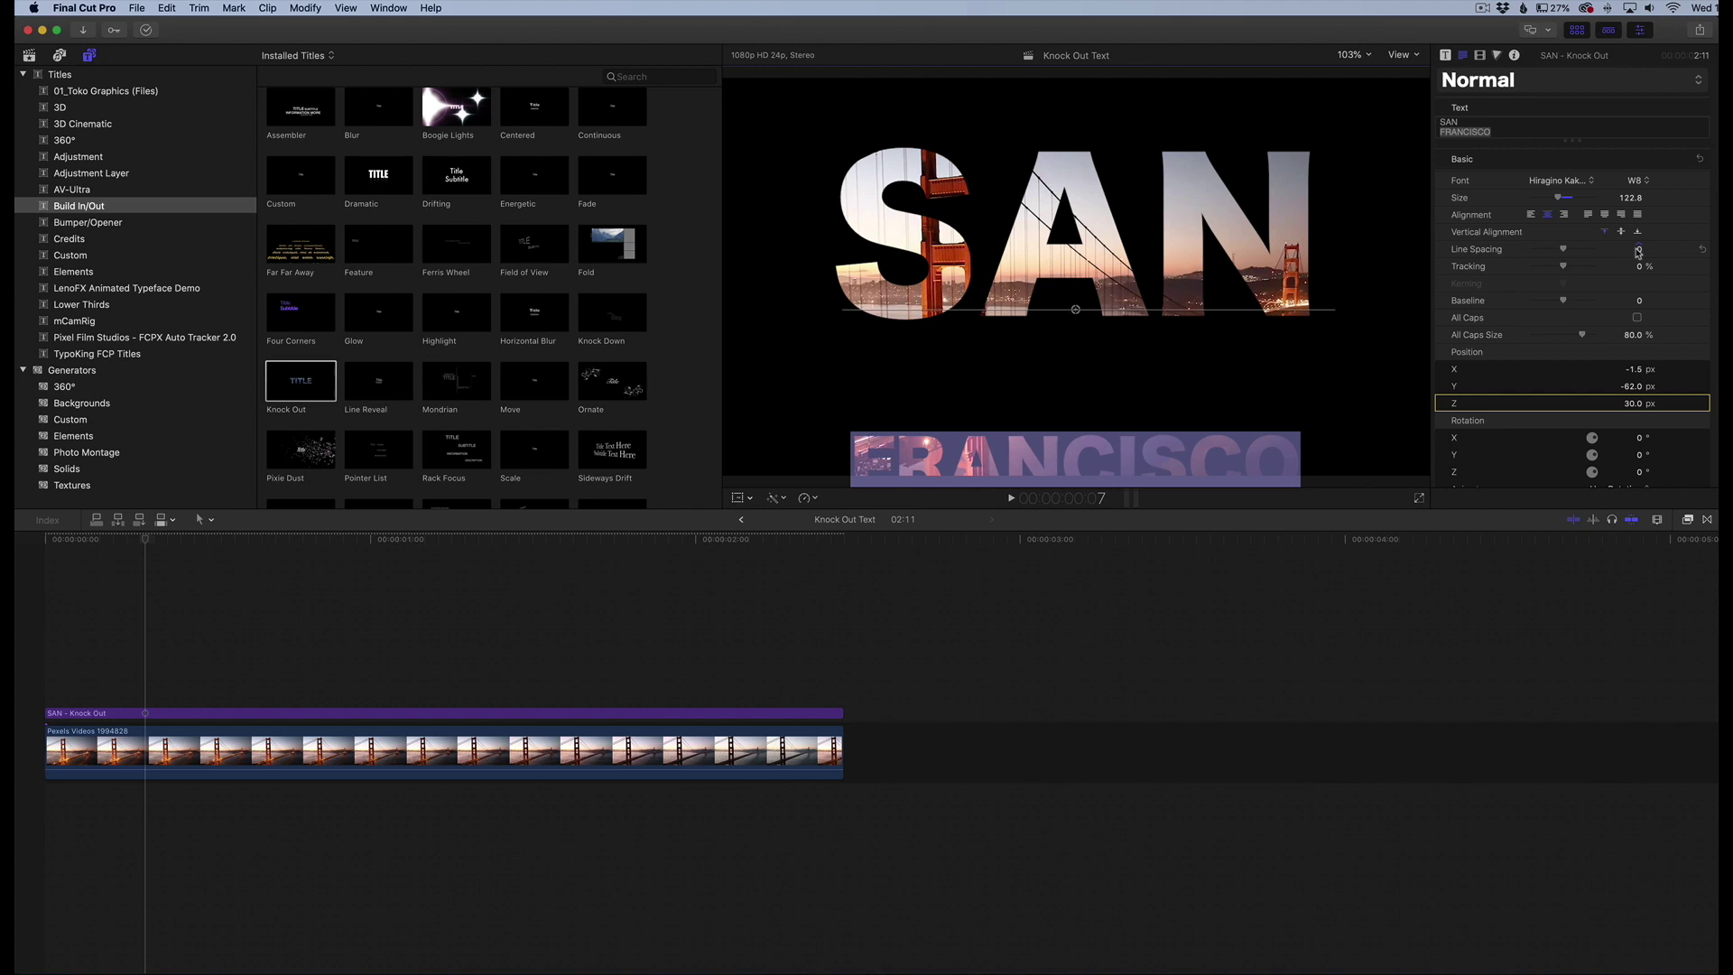
left_click_drag(1634, 251, 1634, 249)
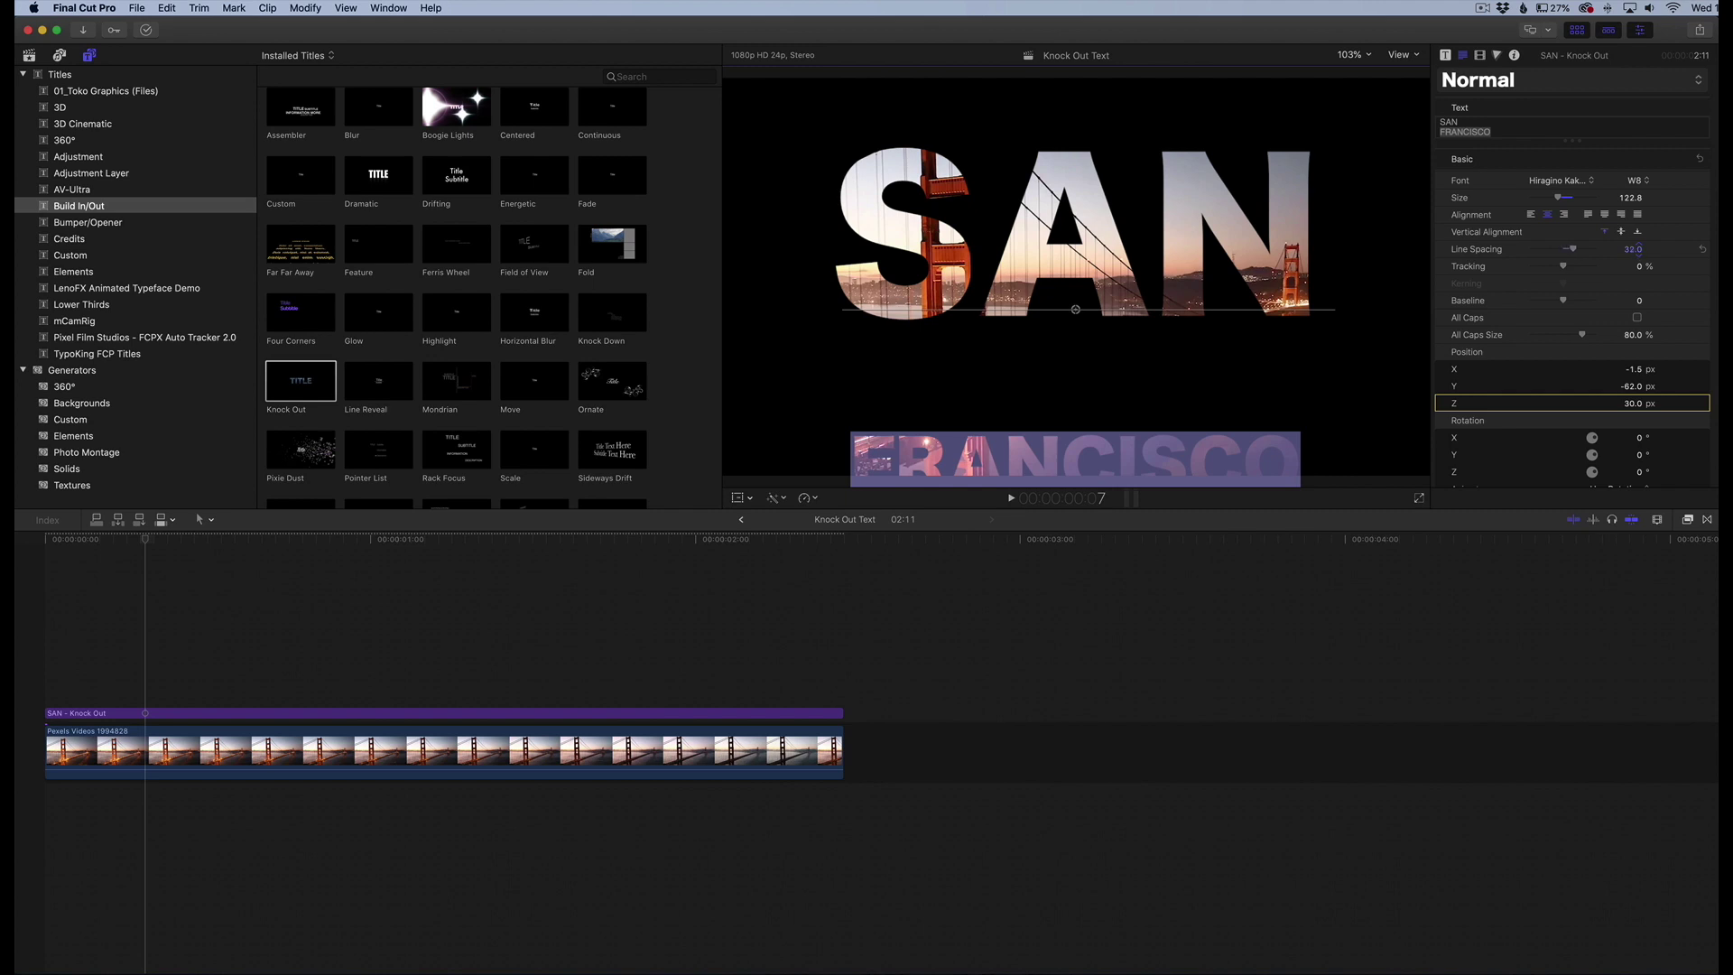
double_click(1142, 251)
left_click_drag(1636, 252, 1638, 284)
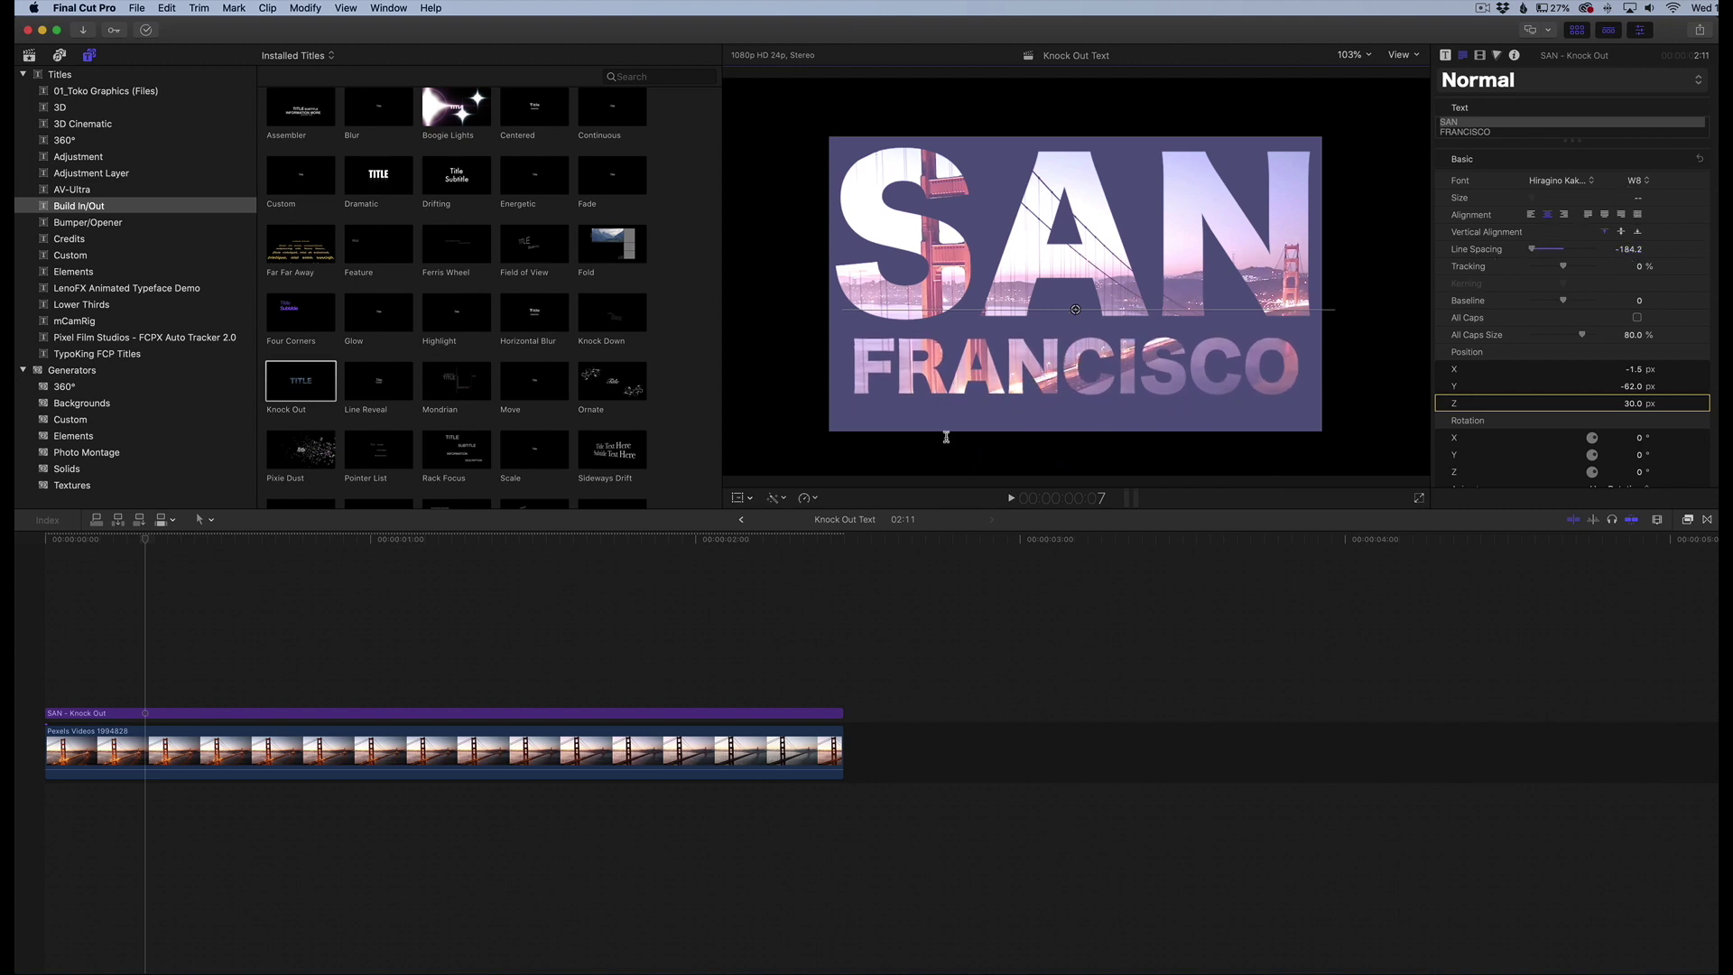
Play the knockout title animation from the start, then select the SAN - Knock Out title clip.
left_click(256, 588)
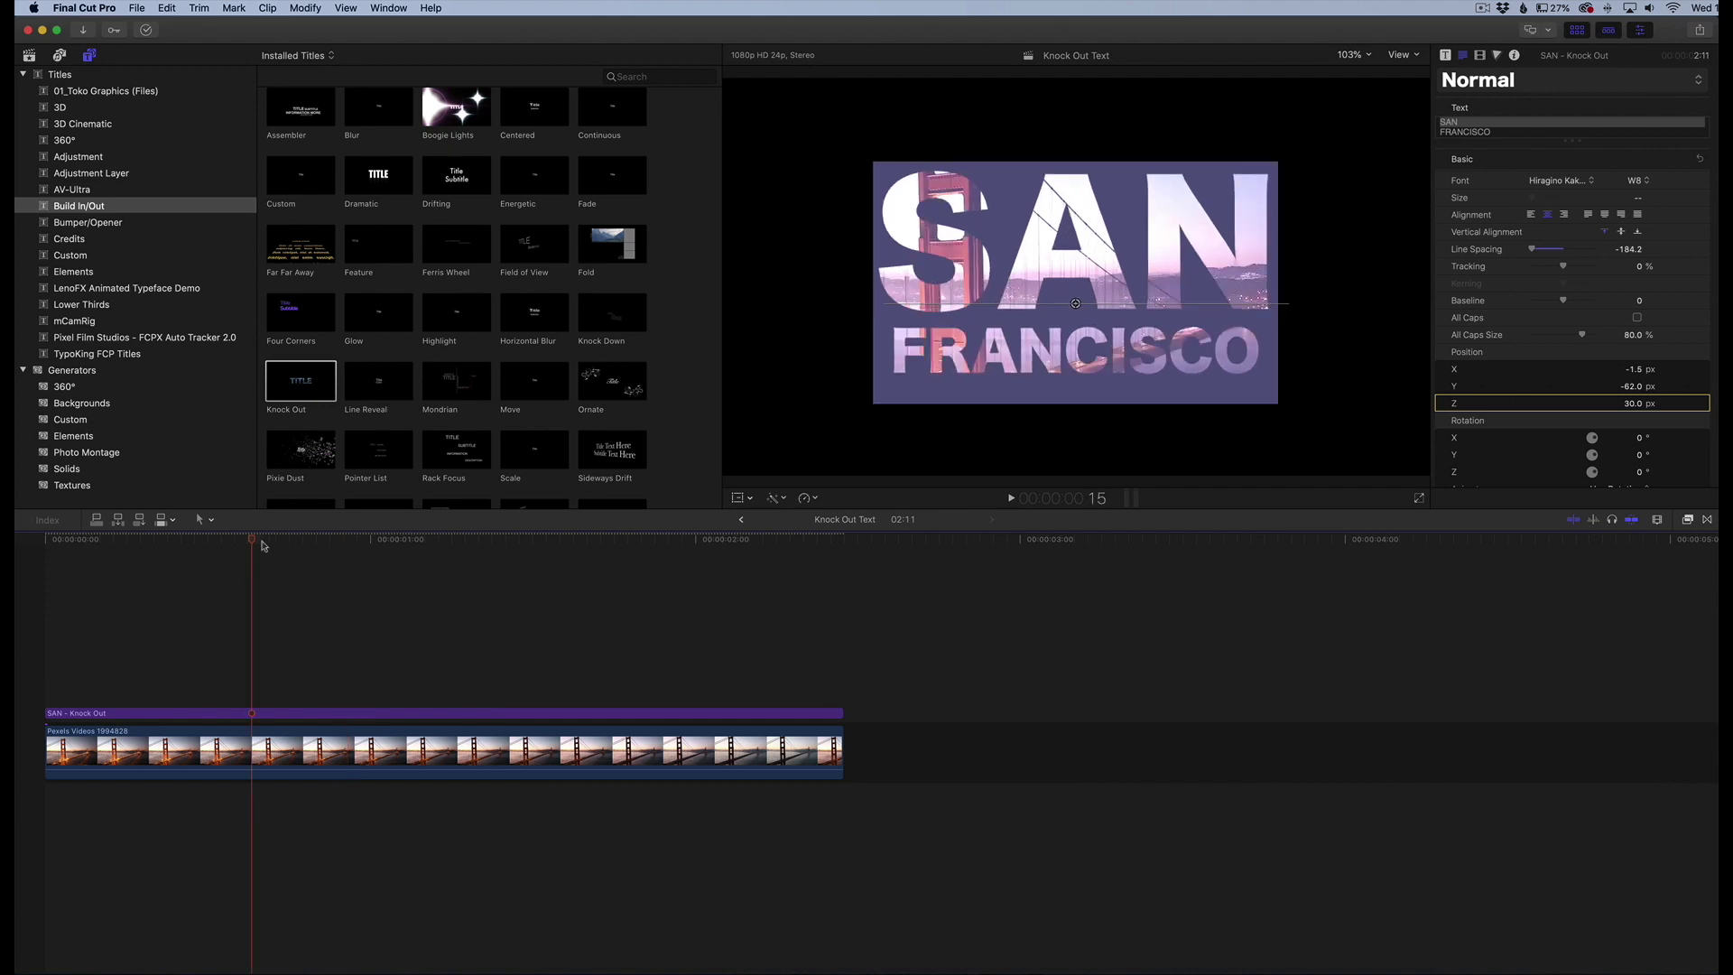
left_click_drag(161, 543, 43, 545)
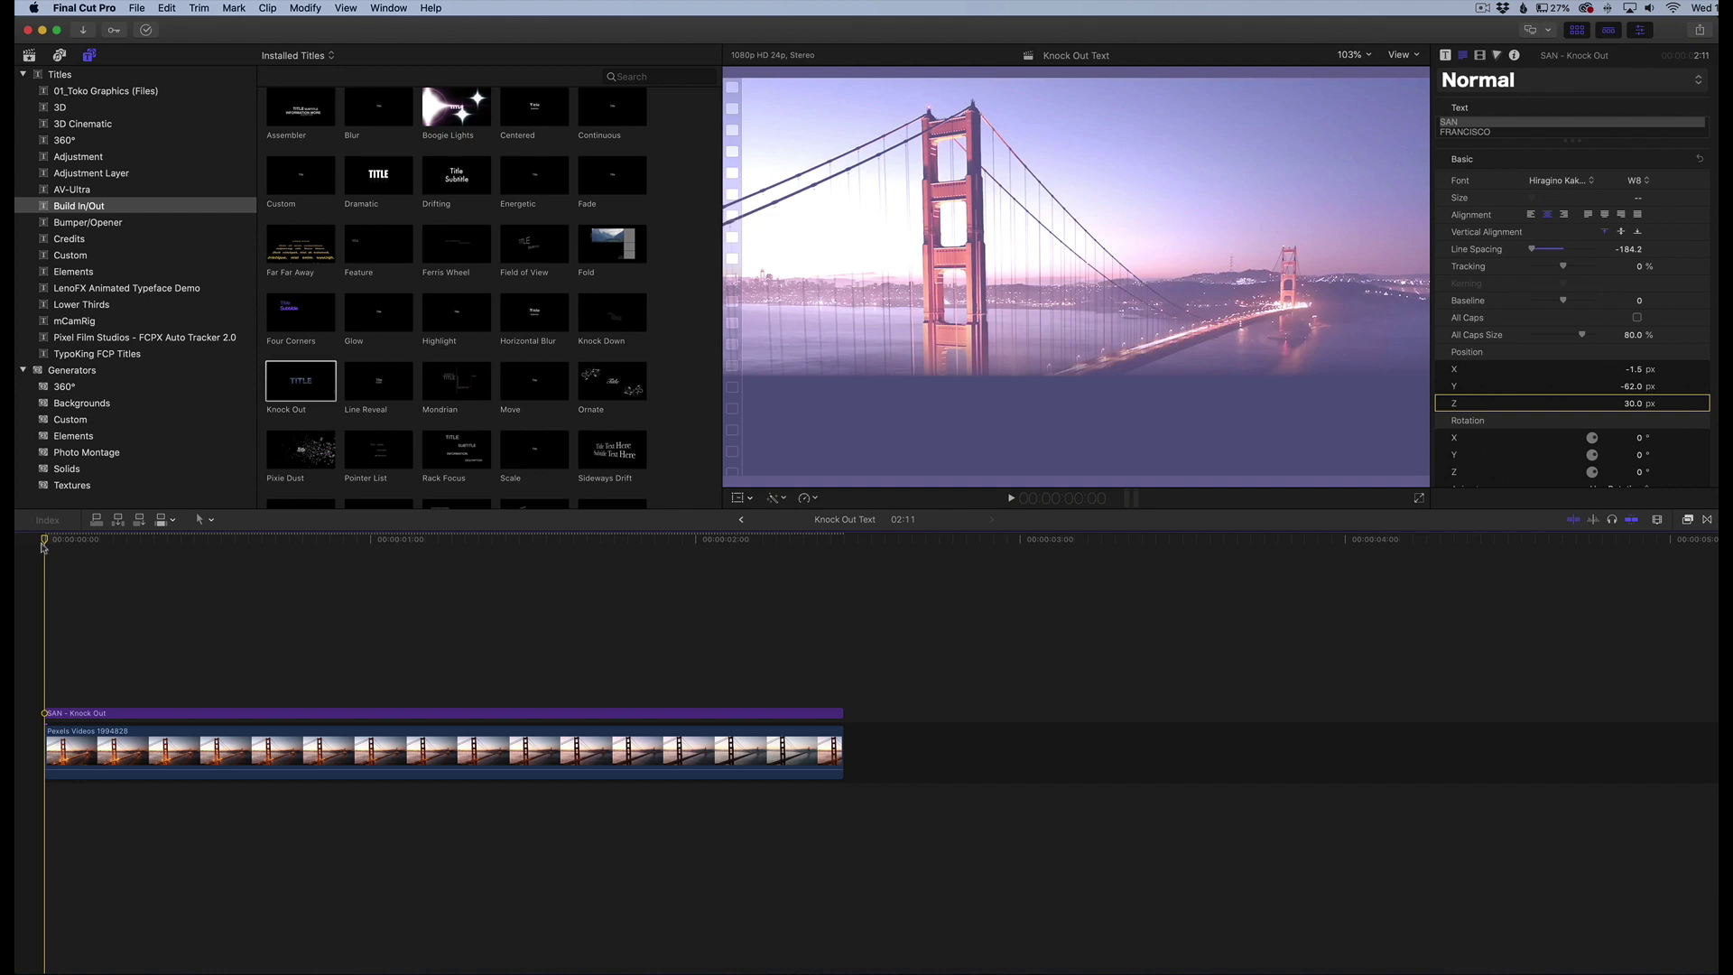
key("space")
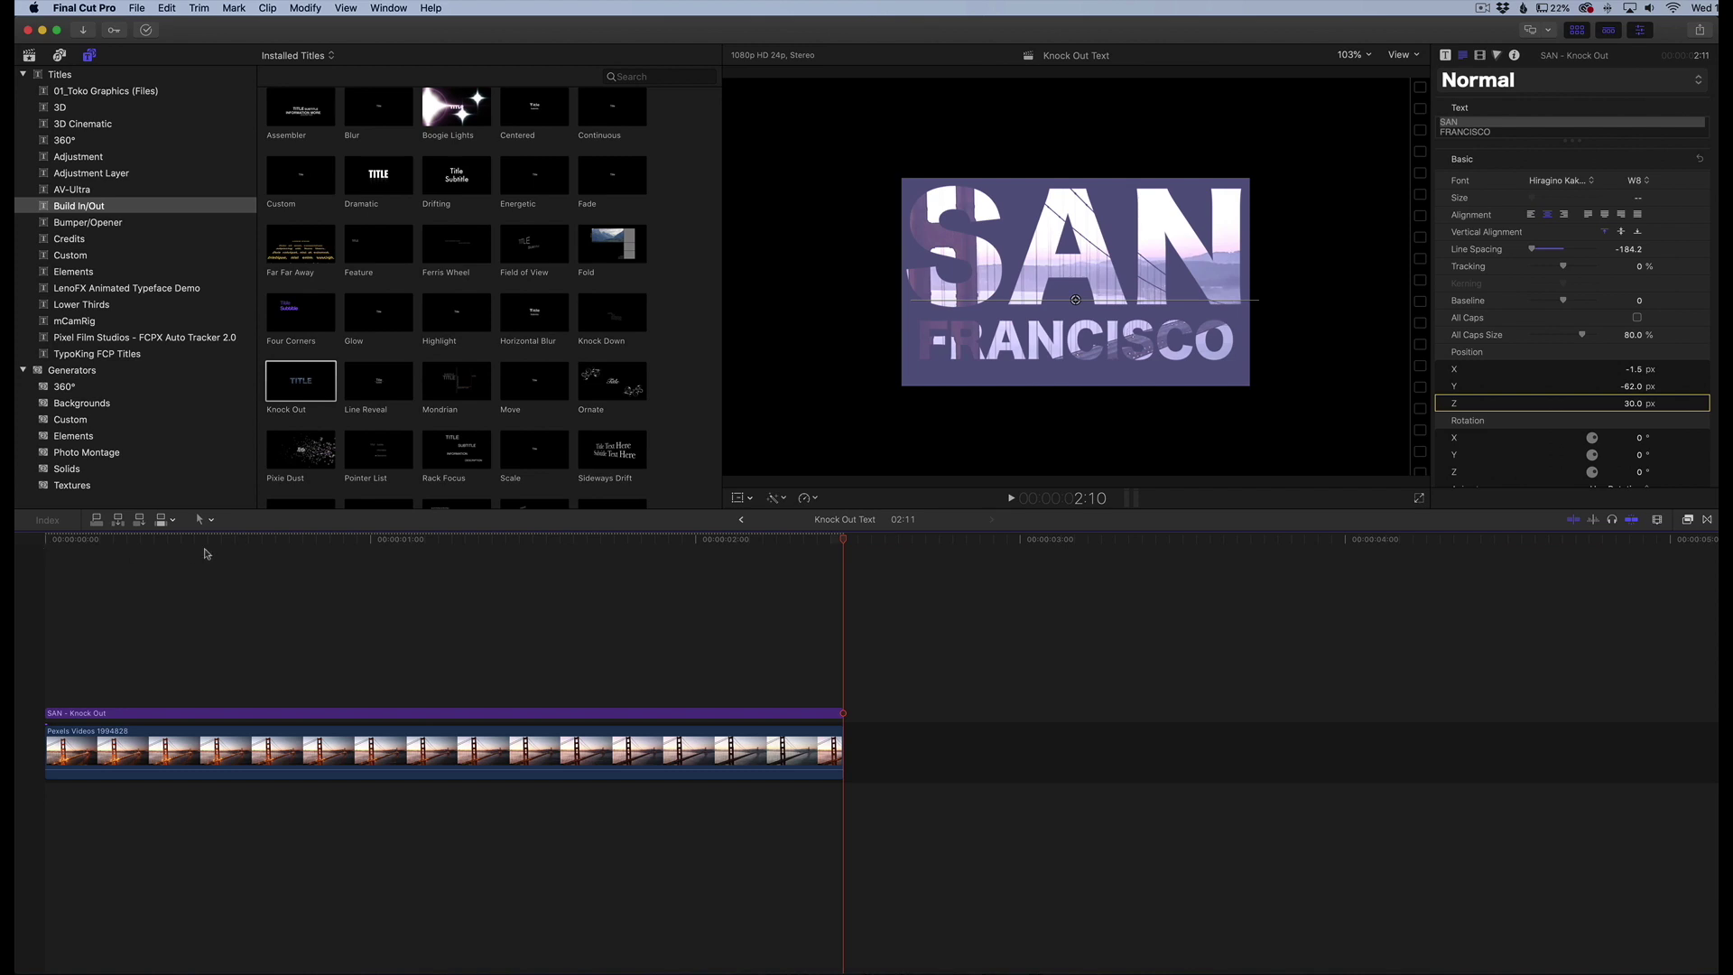
left_click(427, 713)
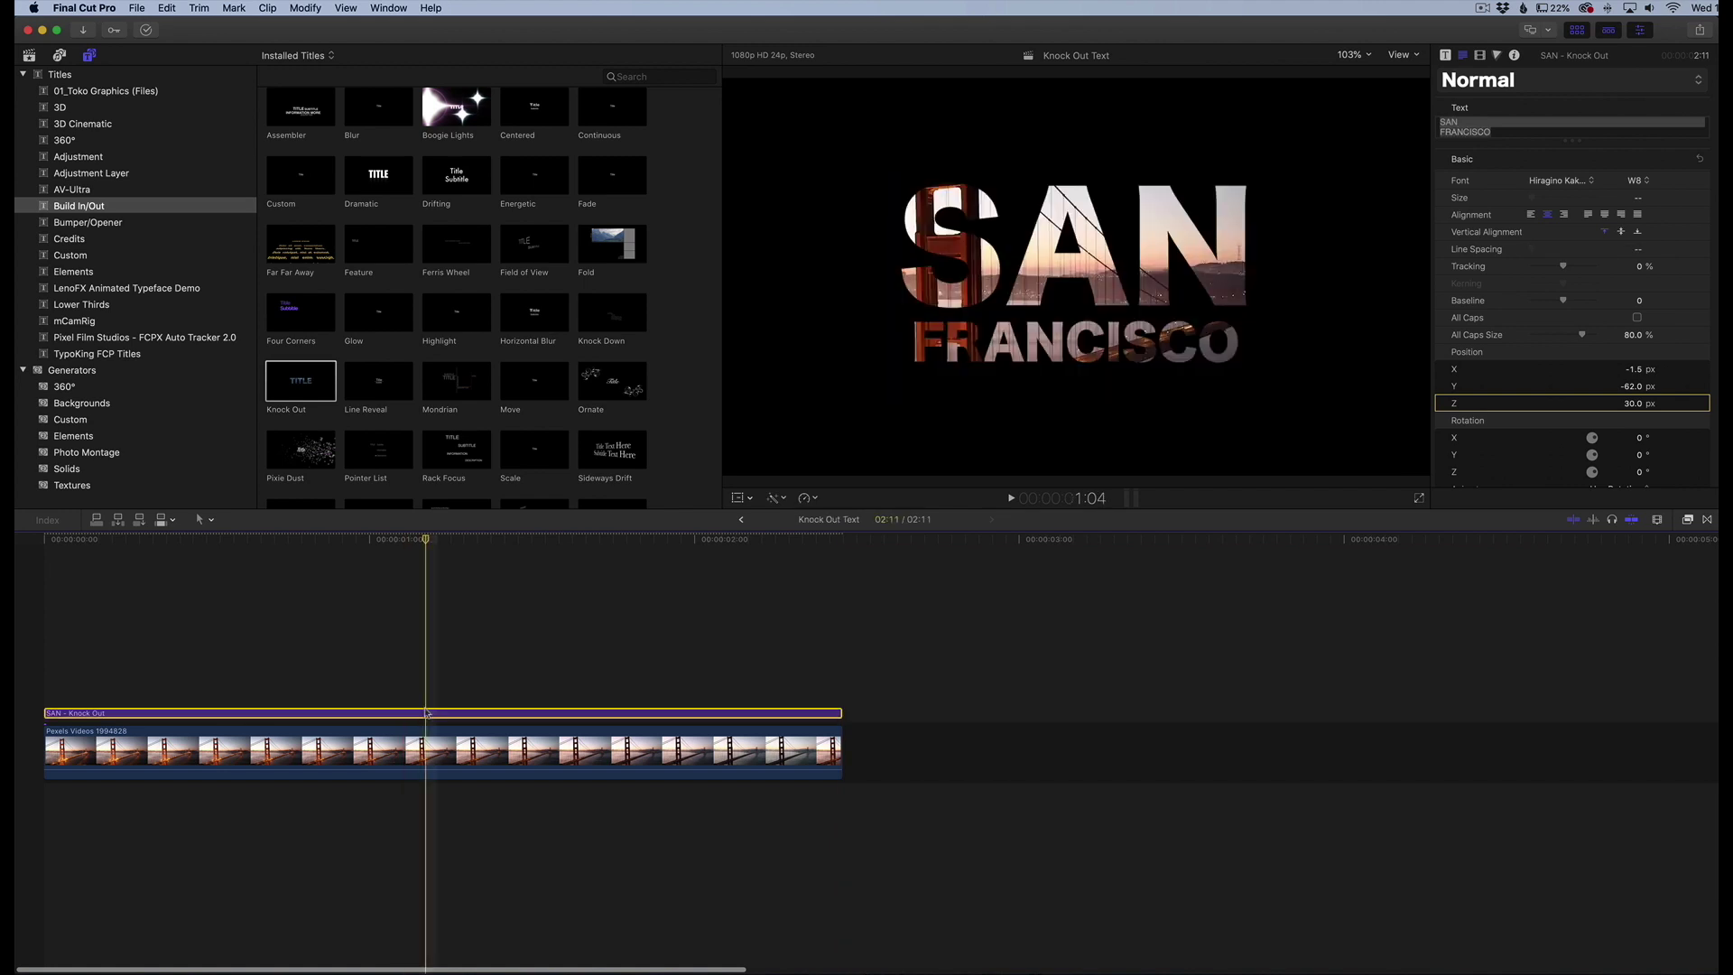
Delete the SAN - Knock Out title and add a Basic Title above the clip.
key("Delete")
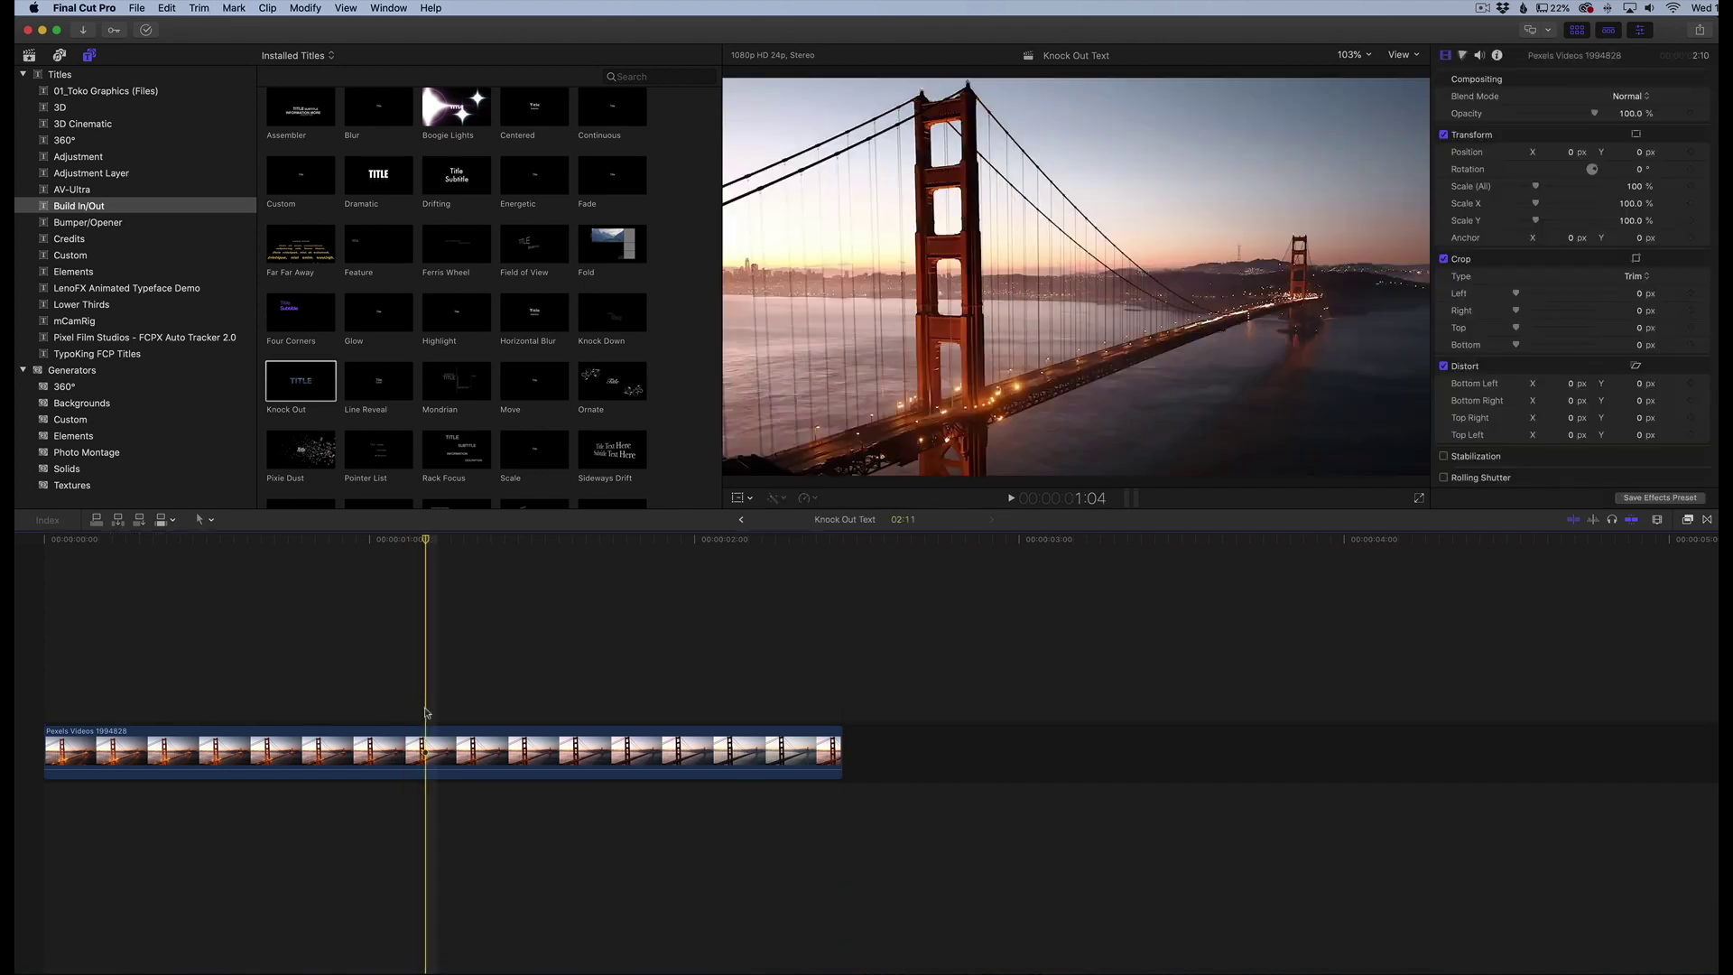
left_click(48, 559)
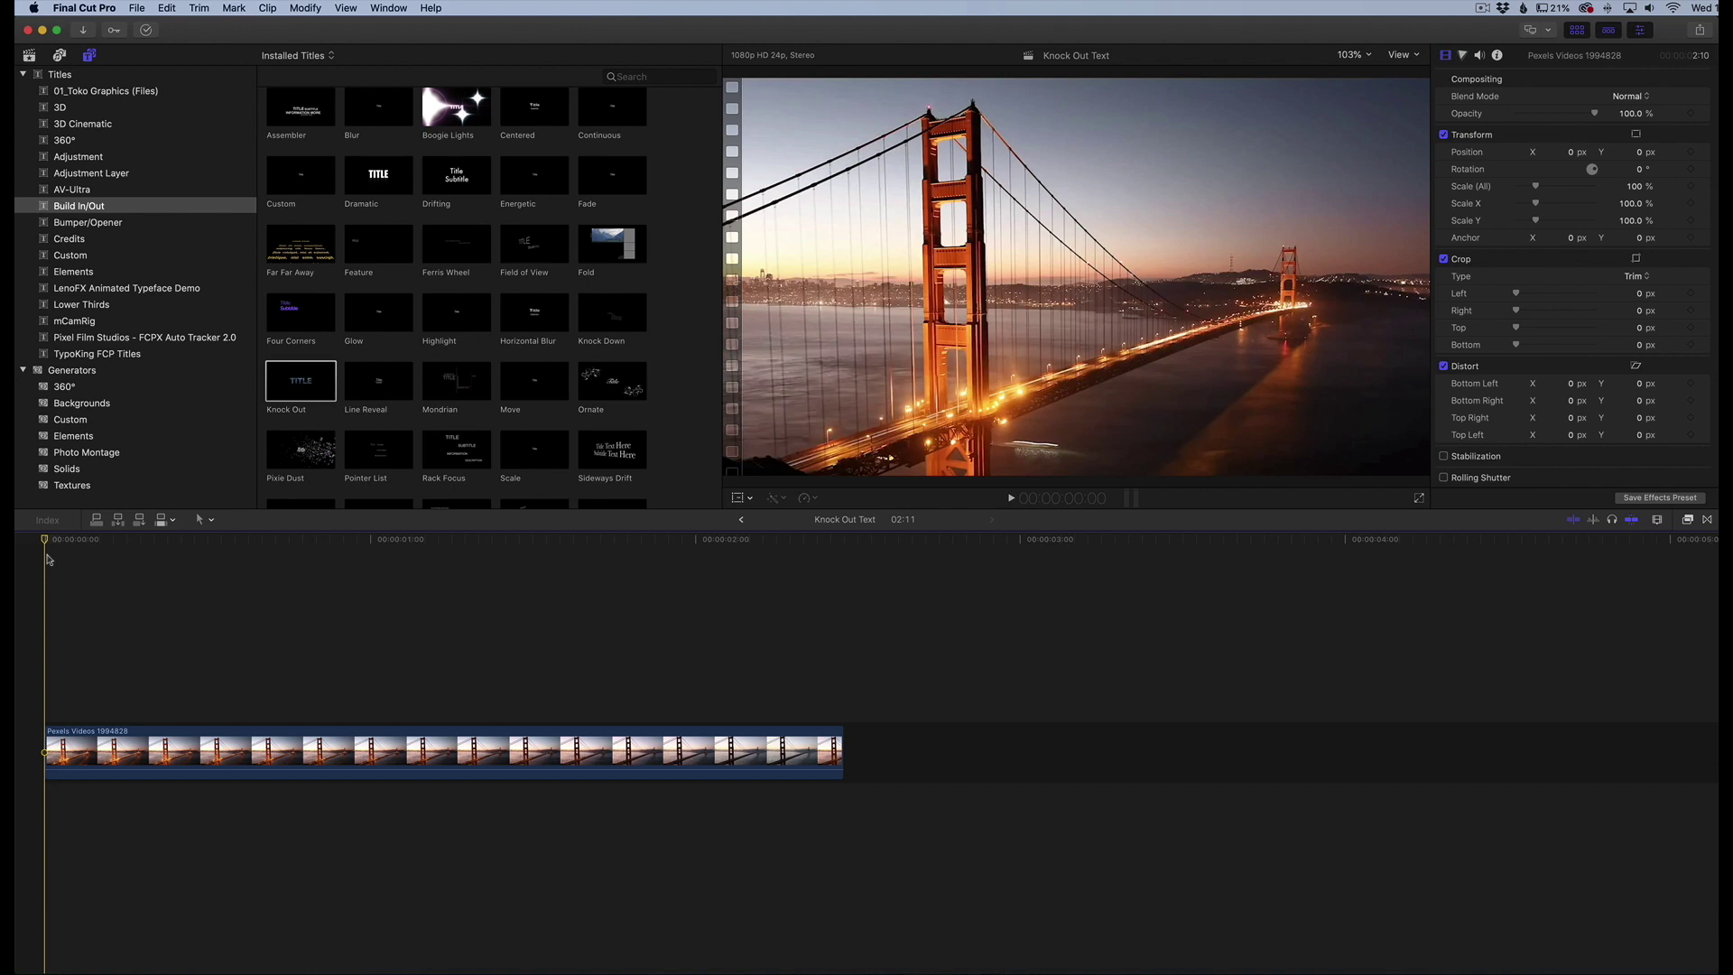
key("ctrl+t")
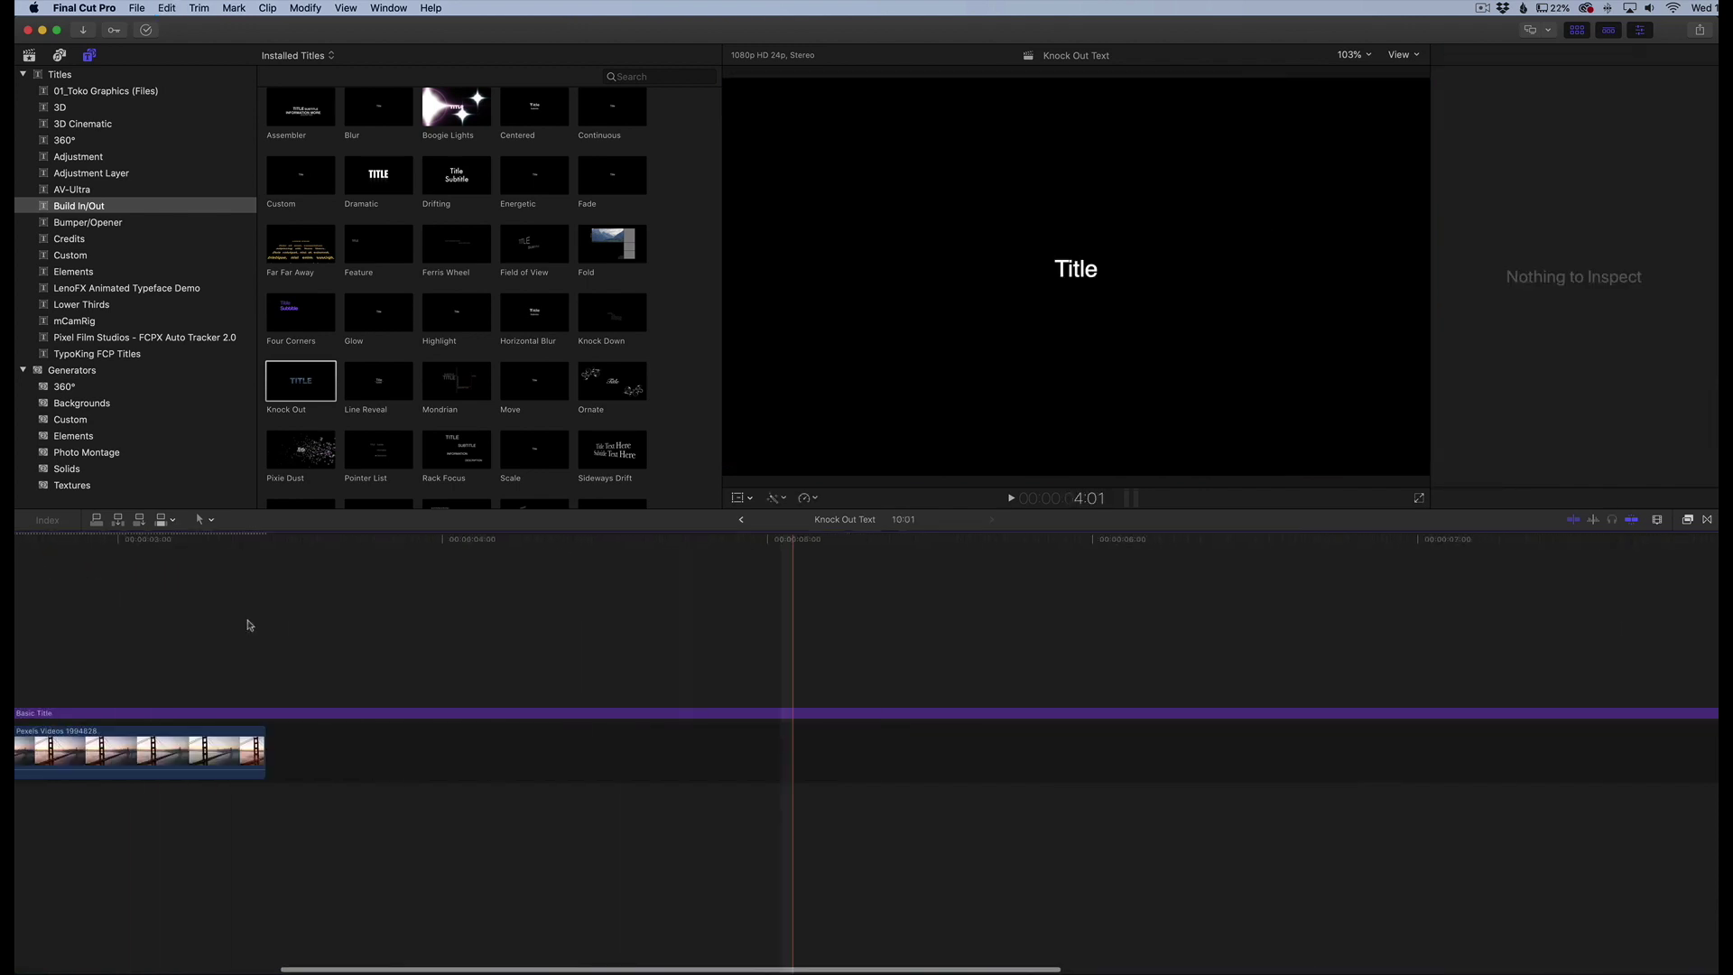
scroll(249, 625, "left", 10)
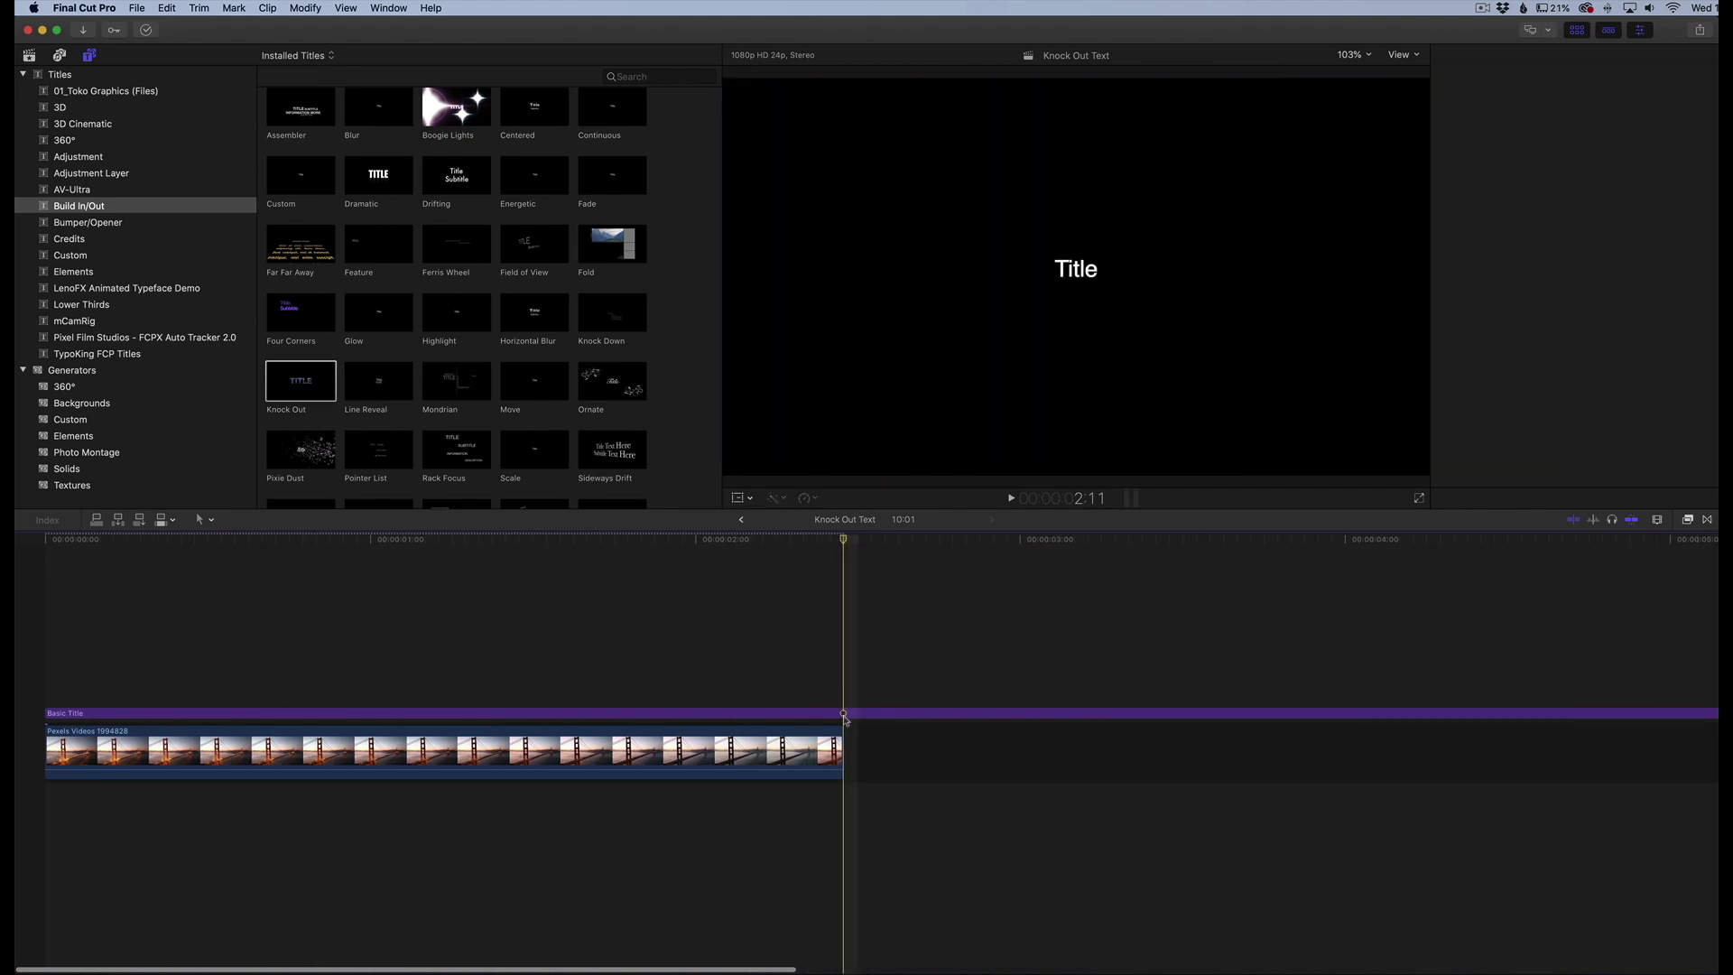
Blade the Basic Title where the footage ends, delete the overhang, and return to frame one.
left_click(845, 714)
key("super+b")
left_click(890, 733)
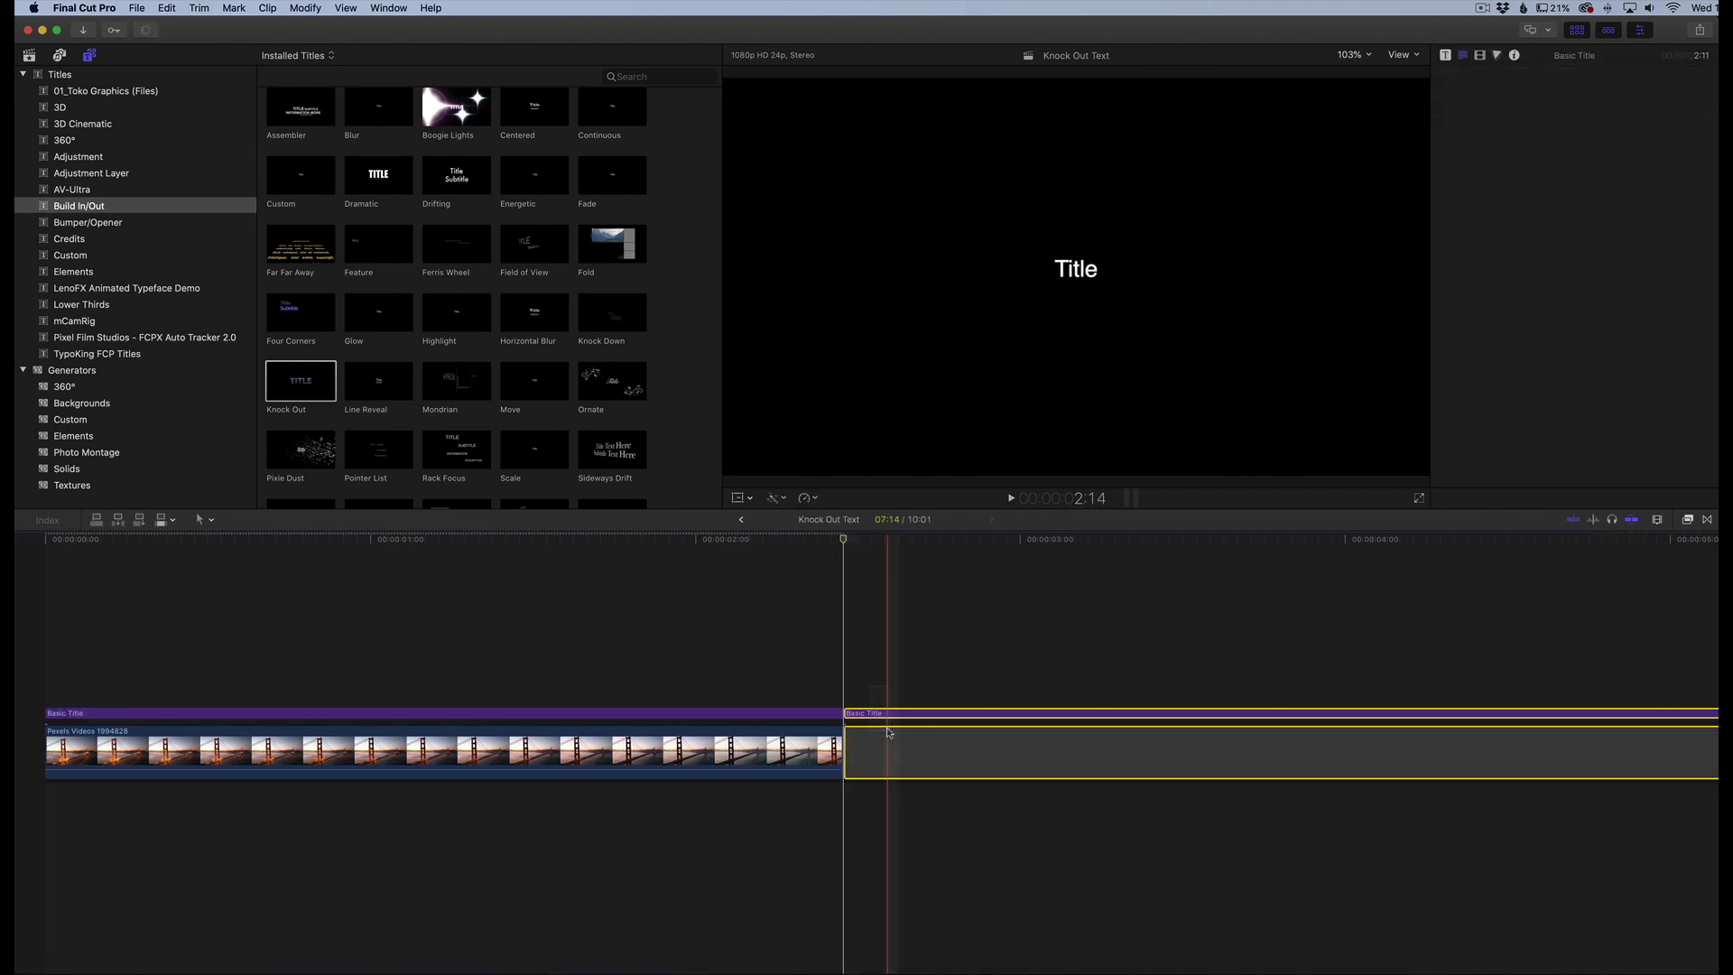
key("Delete")
left_click(73, 539)
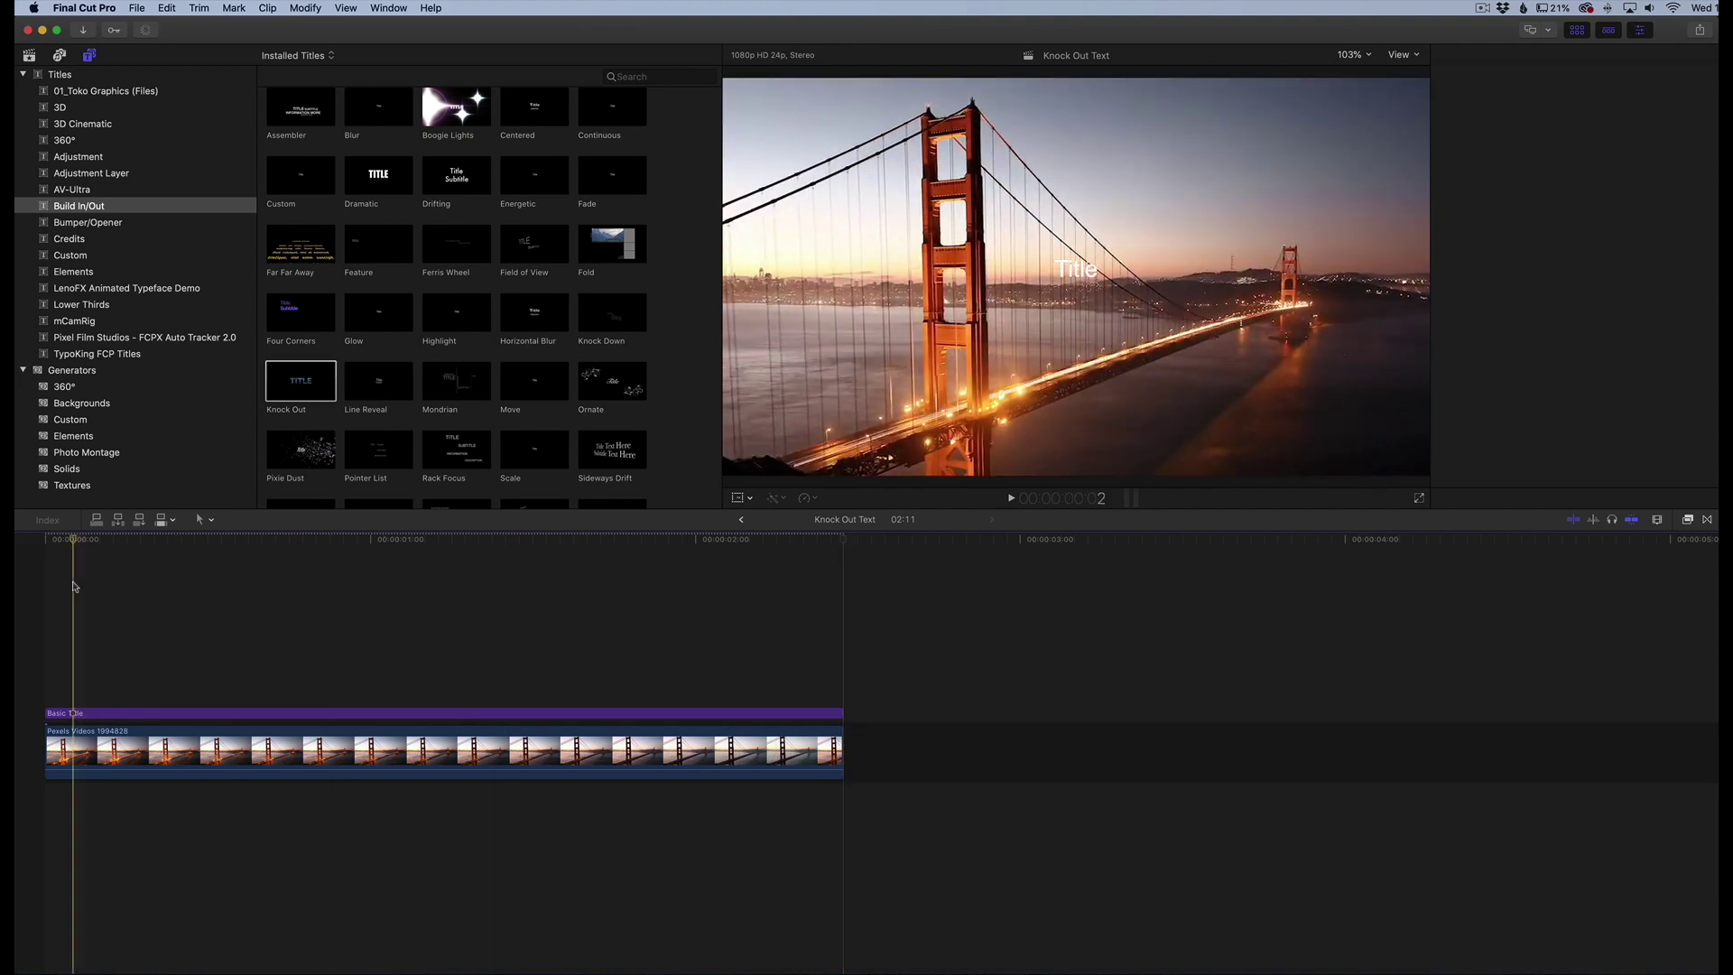
left_click_drag(74, 539, 52, 539)
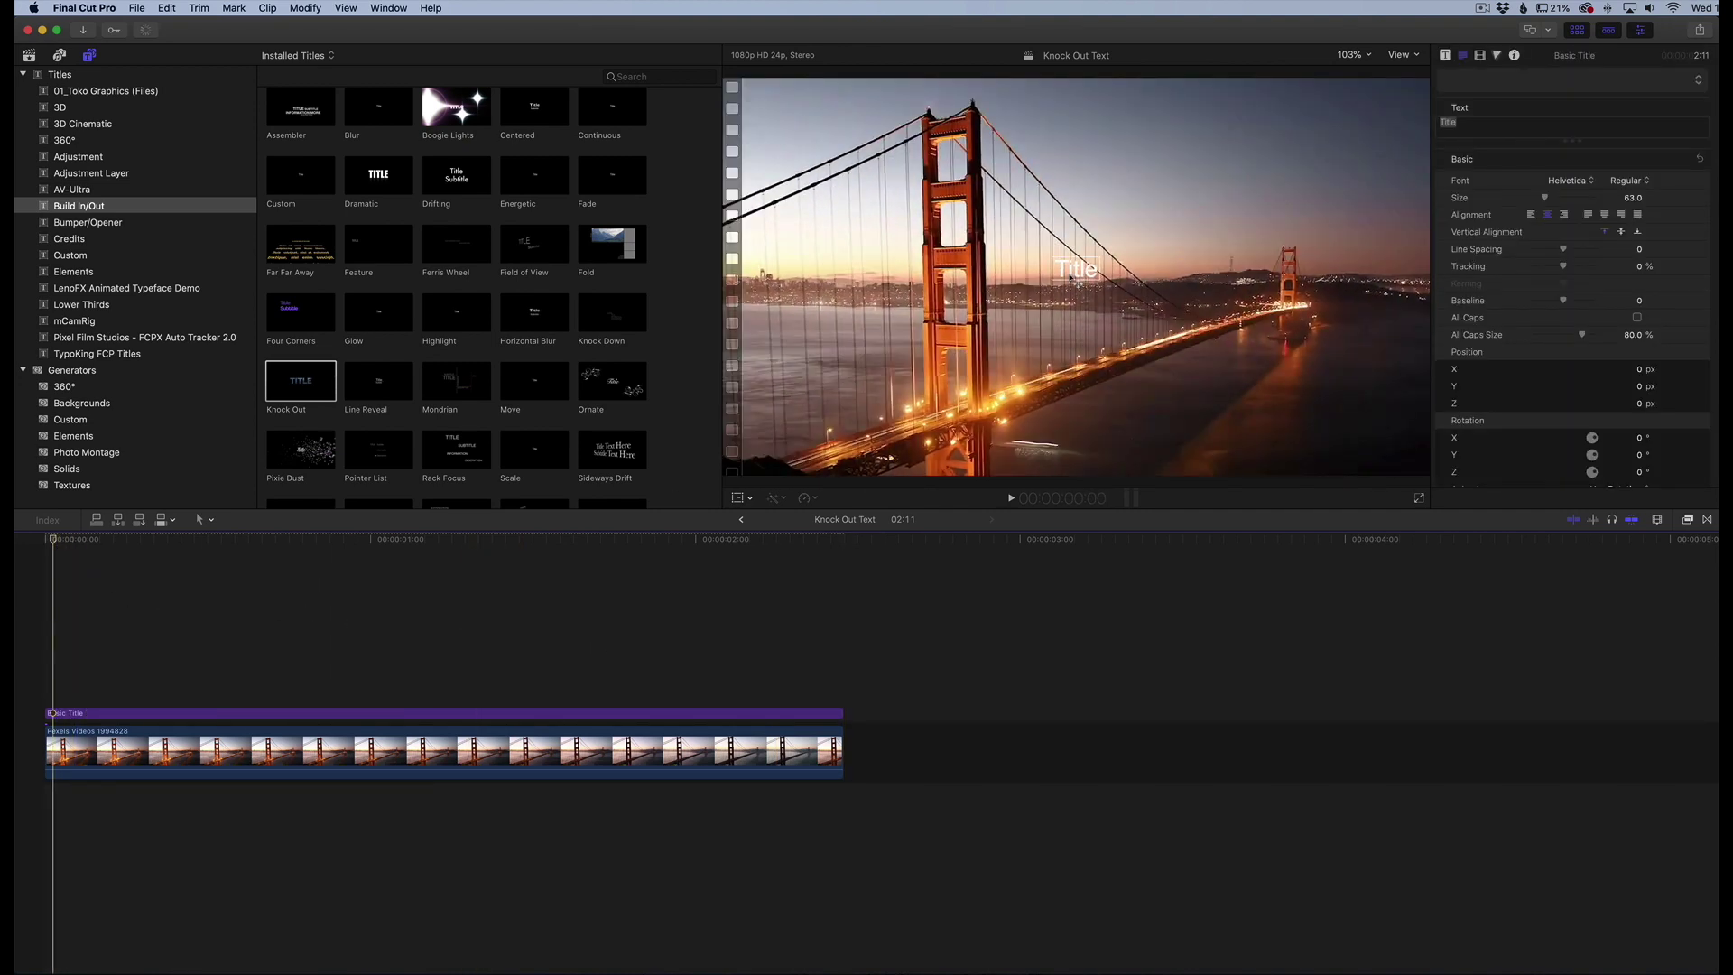
Replace the placeholder text with SAN on one line and FRANCISCO beneath.
double_click(1077, 275)
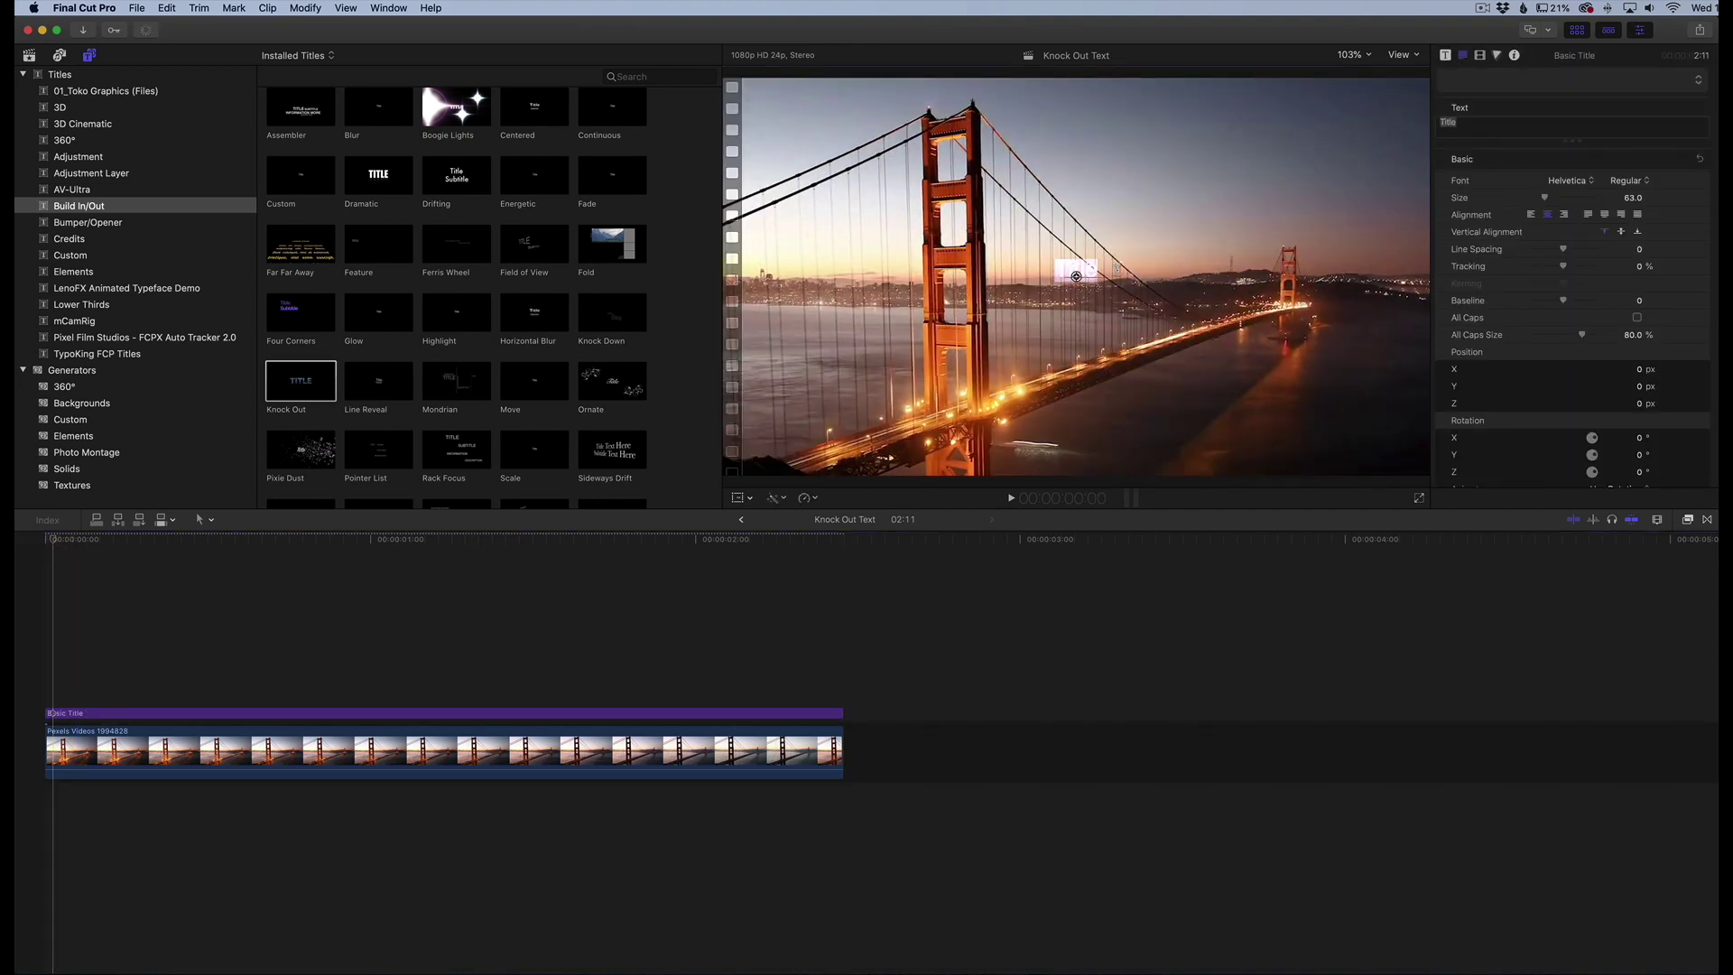
type("SAN")
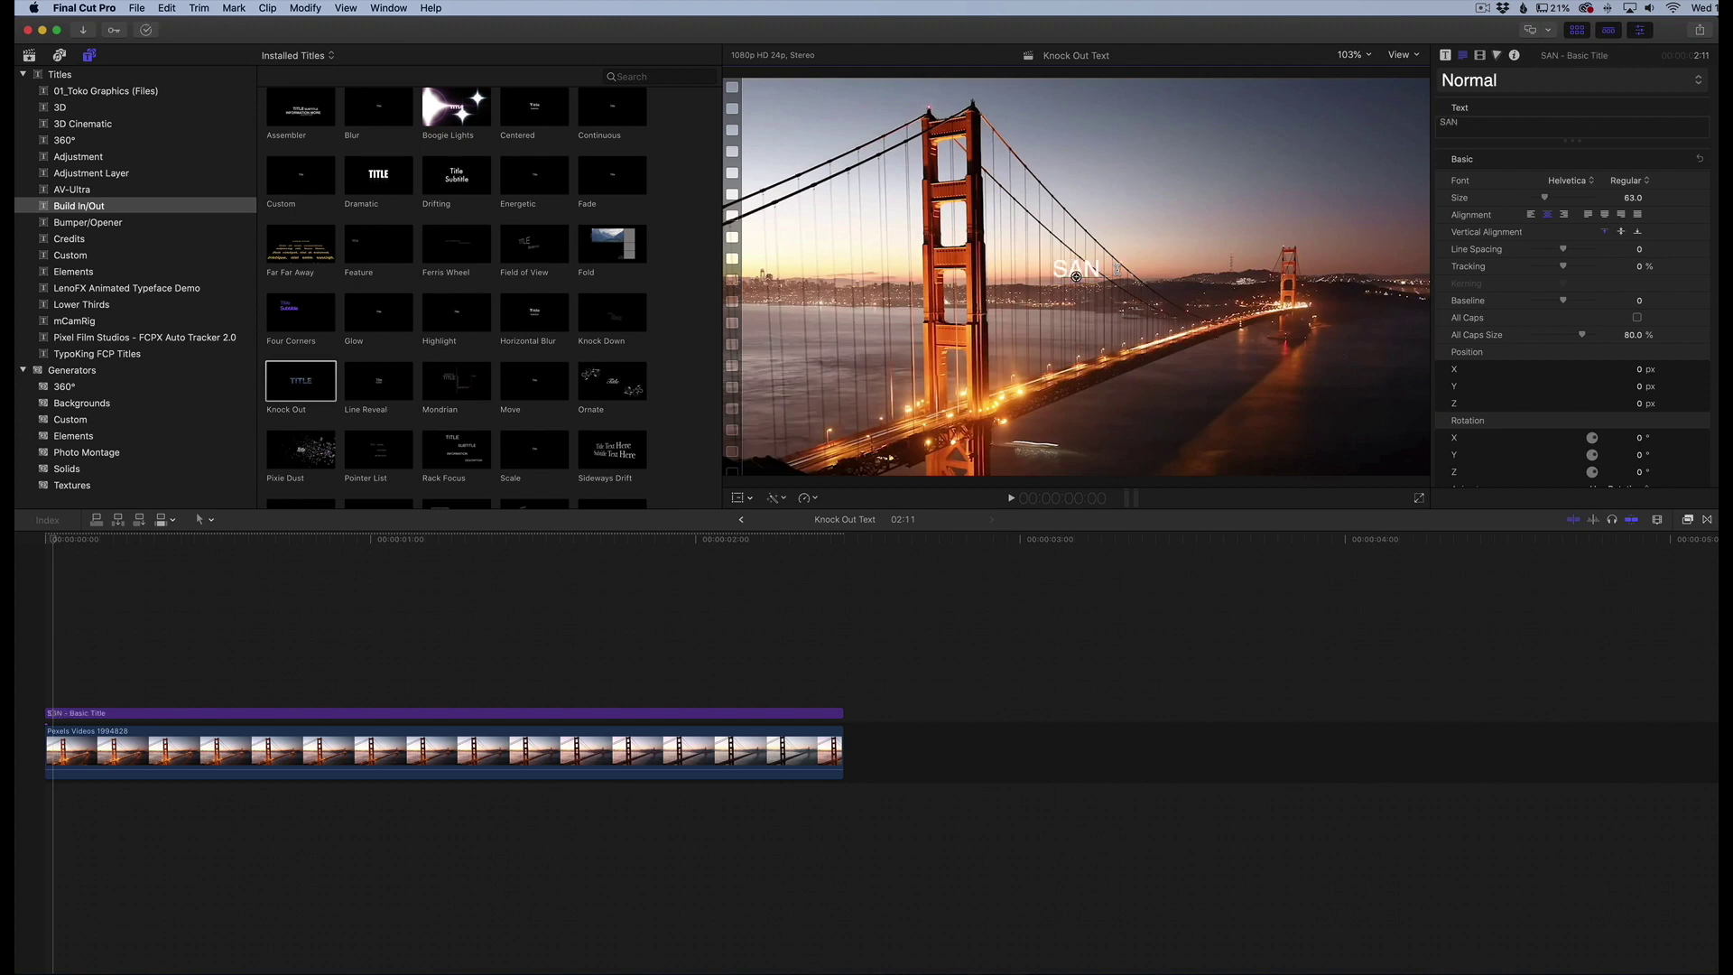
key("Return")
type("FRANCISCO")
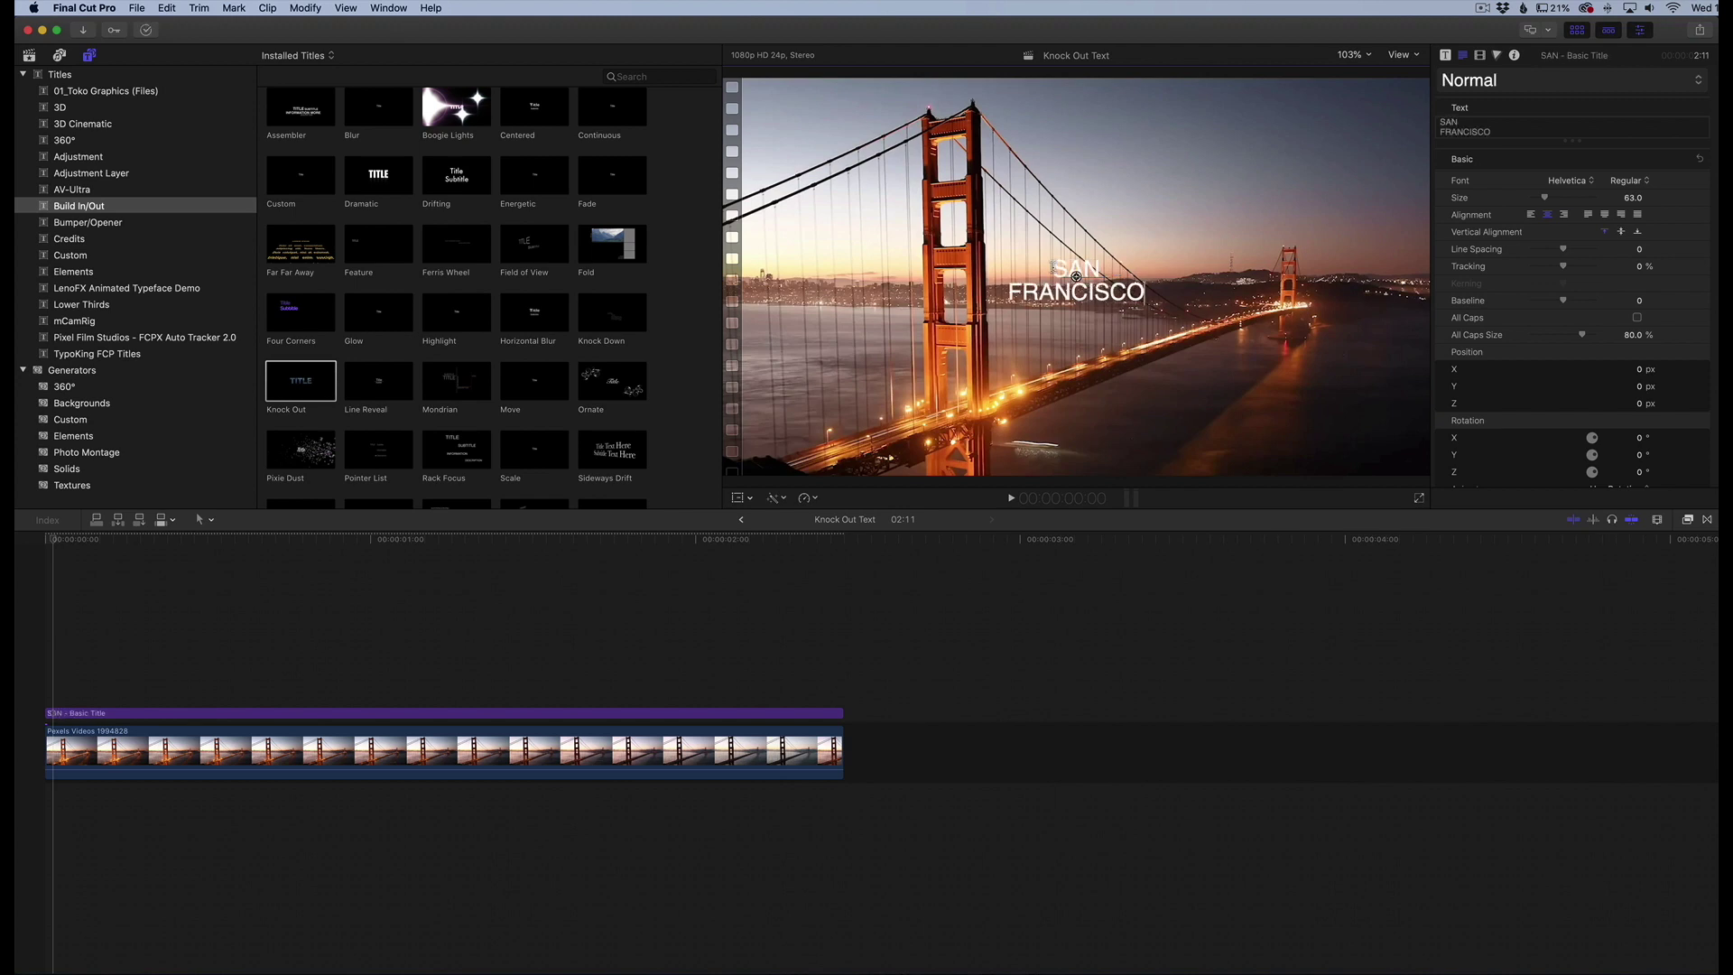
Set the whole SAN FRANCISCO text to size 288 in Bold weight.
left_click_drag(1053, 267, 1154, 297)
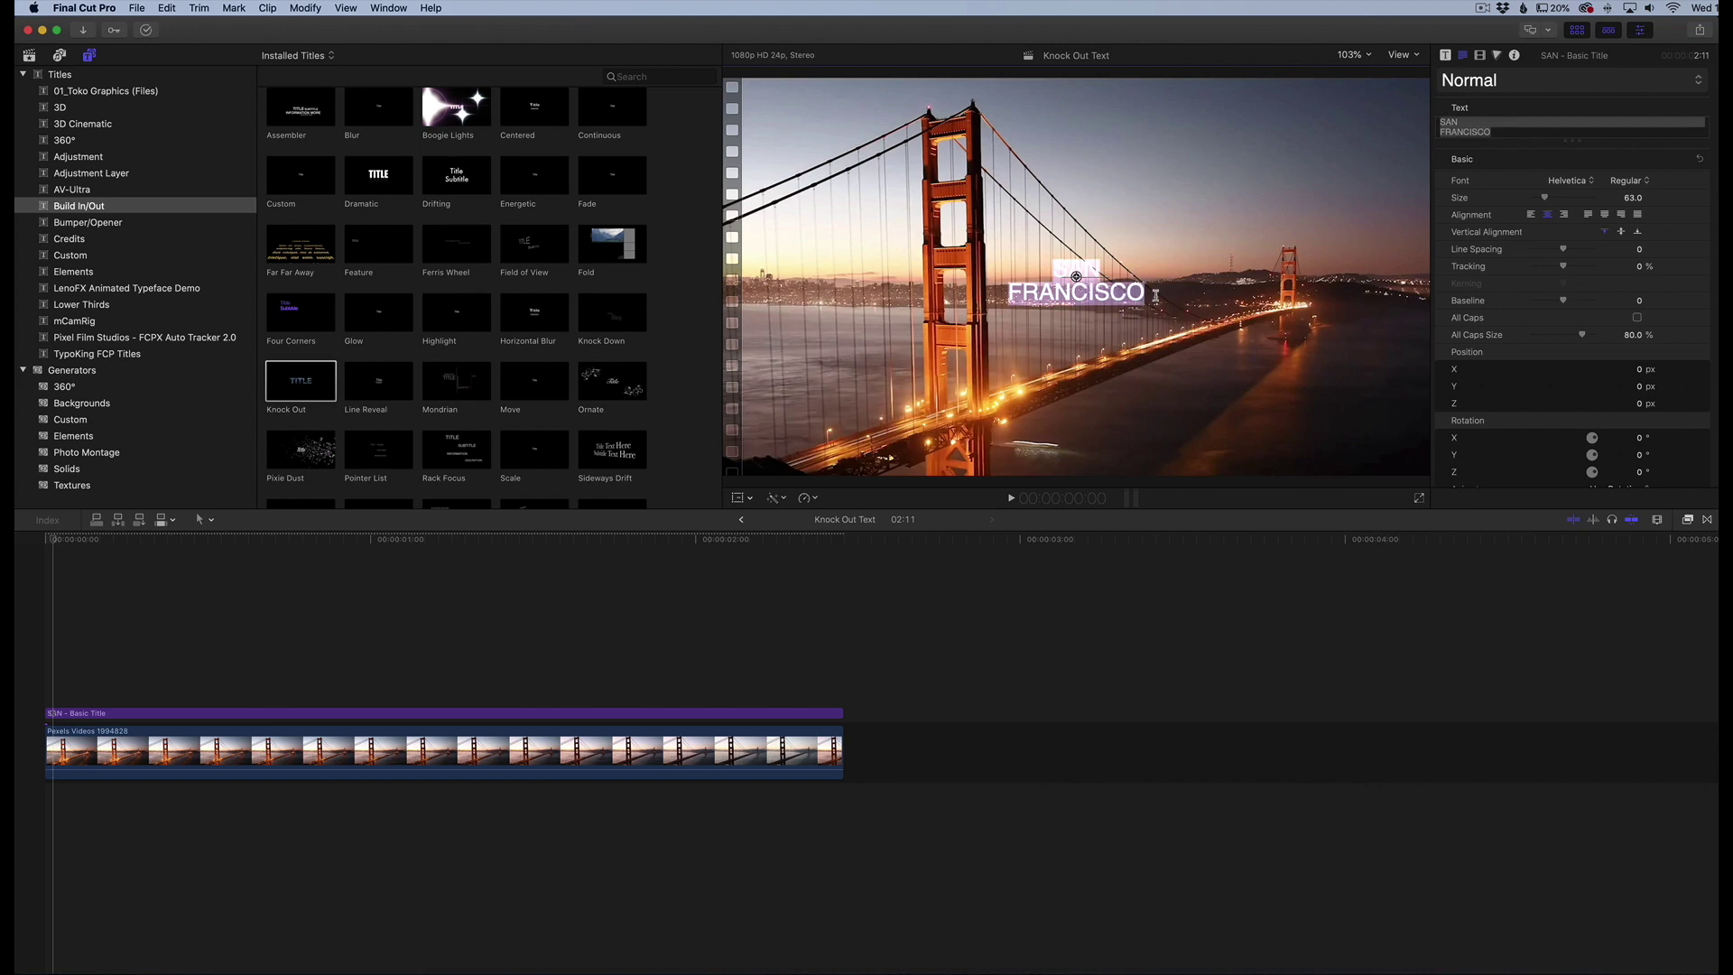
left_click_drag(1545, 198, 1600, 199)
left_click(1630, 181)
left_click(1625, 237)
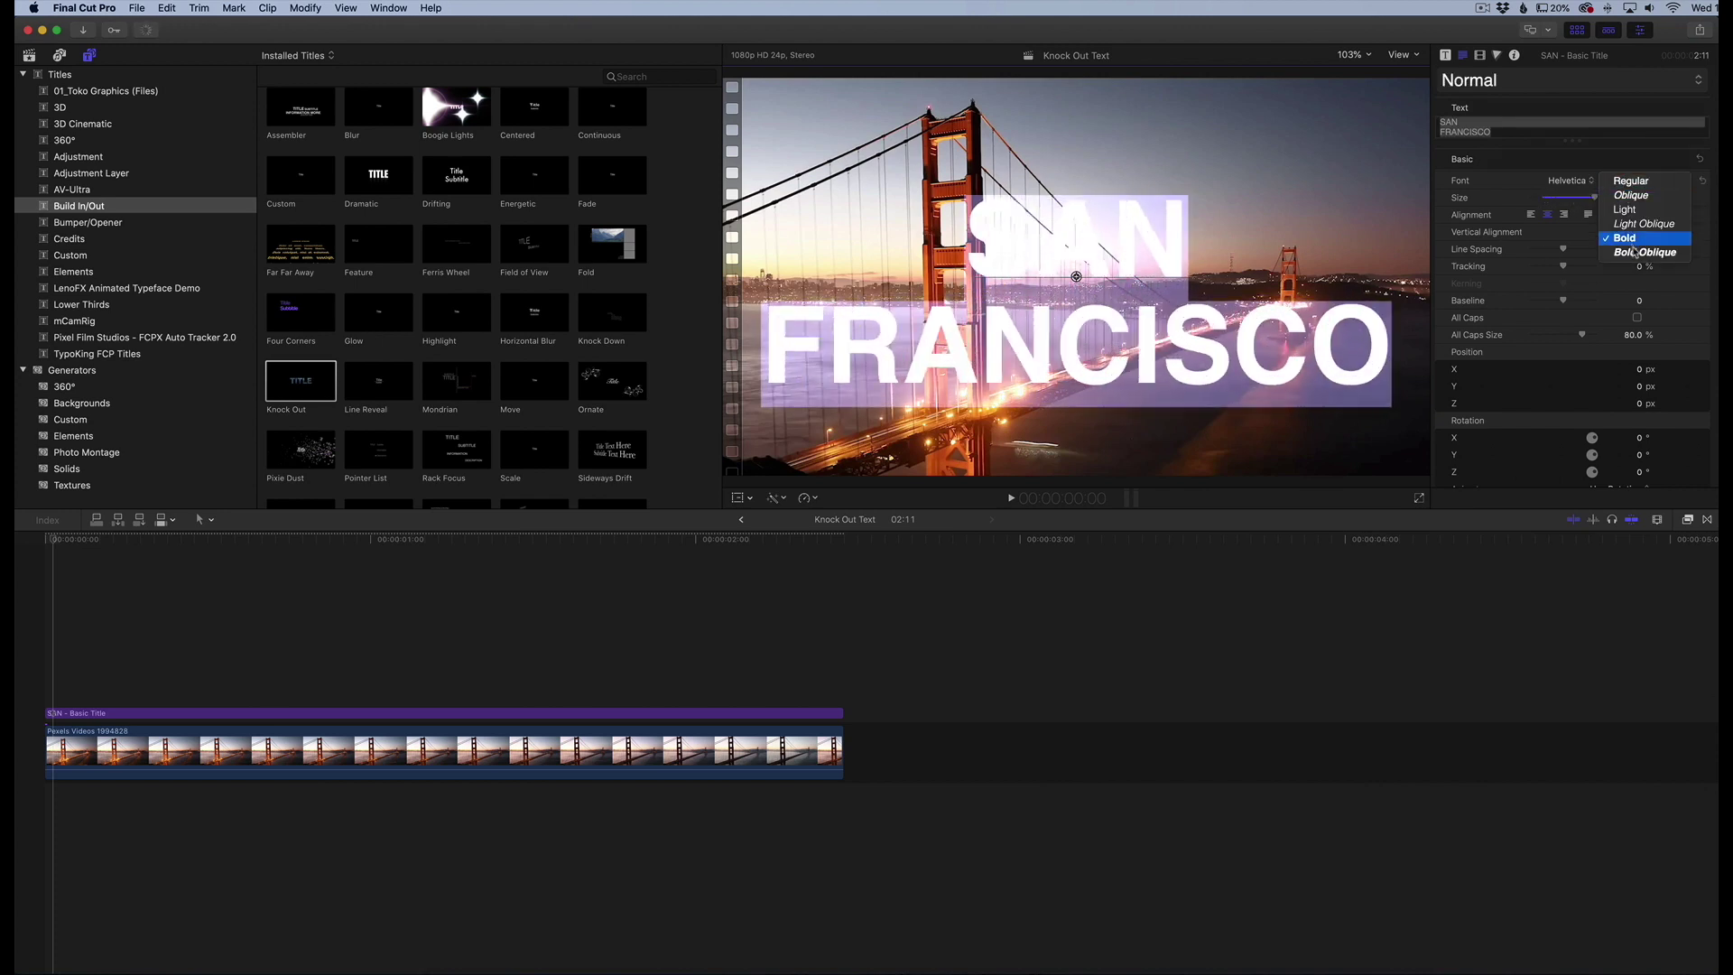
left_click(865, 335)
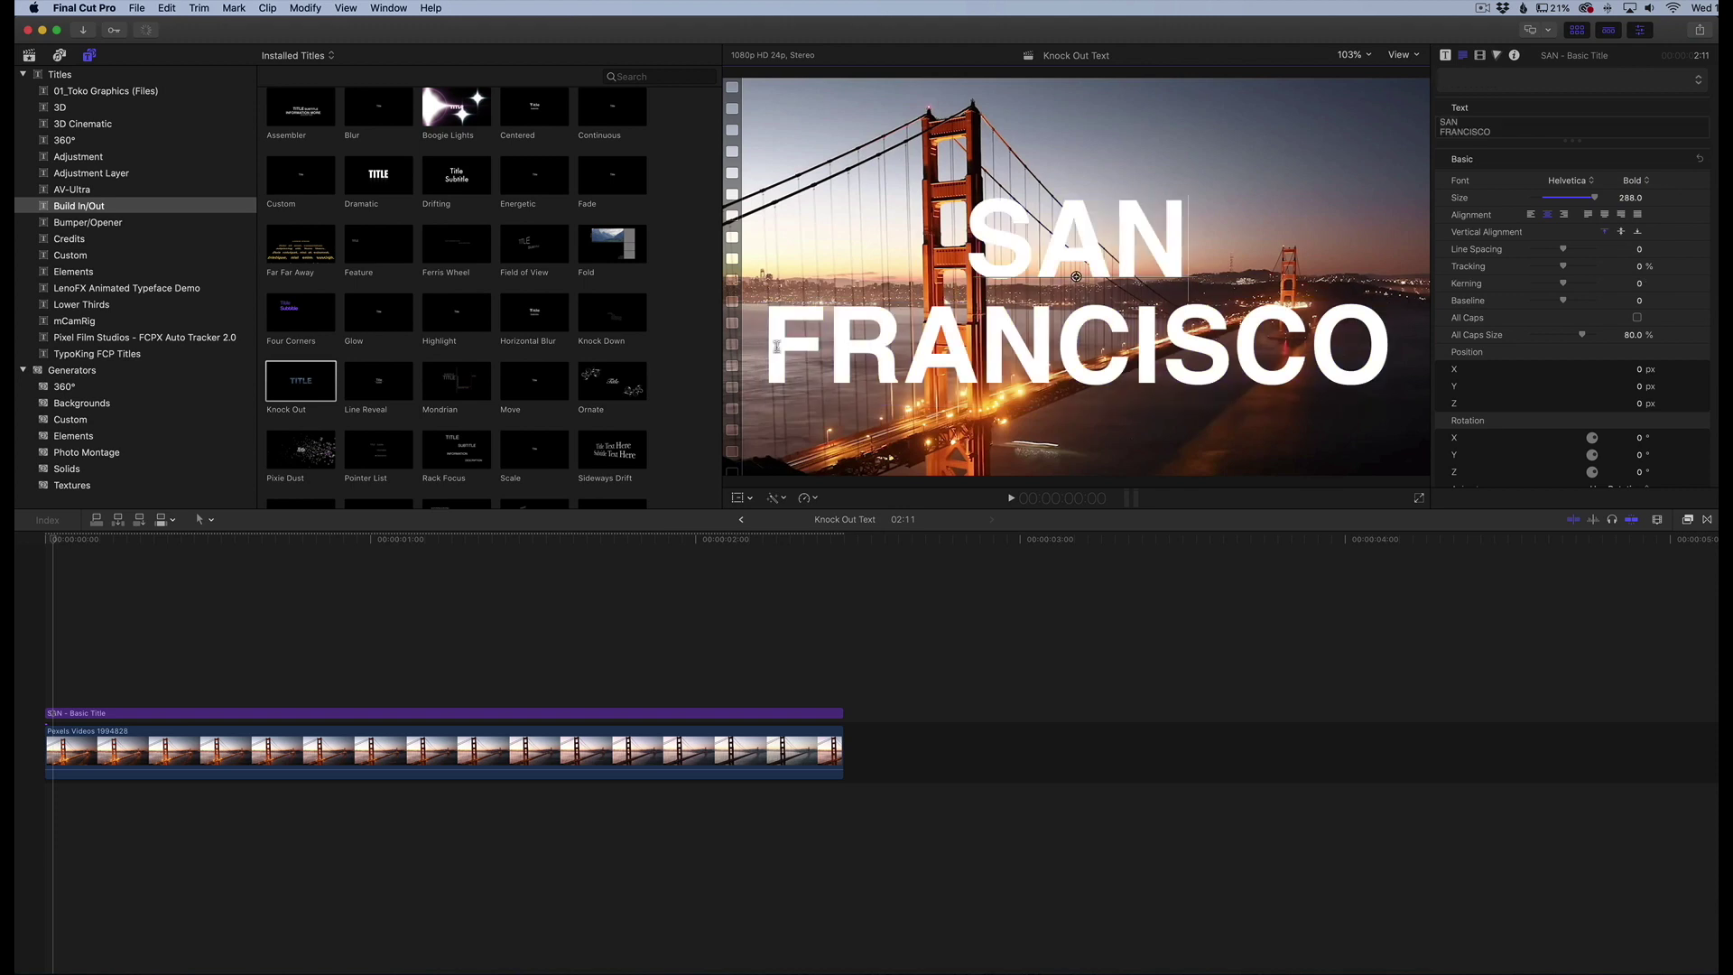
Make FRANCISCO smaller than SAN and tighten the line spacing to -42.
left_click_drag(774, 346, 1364, 344)
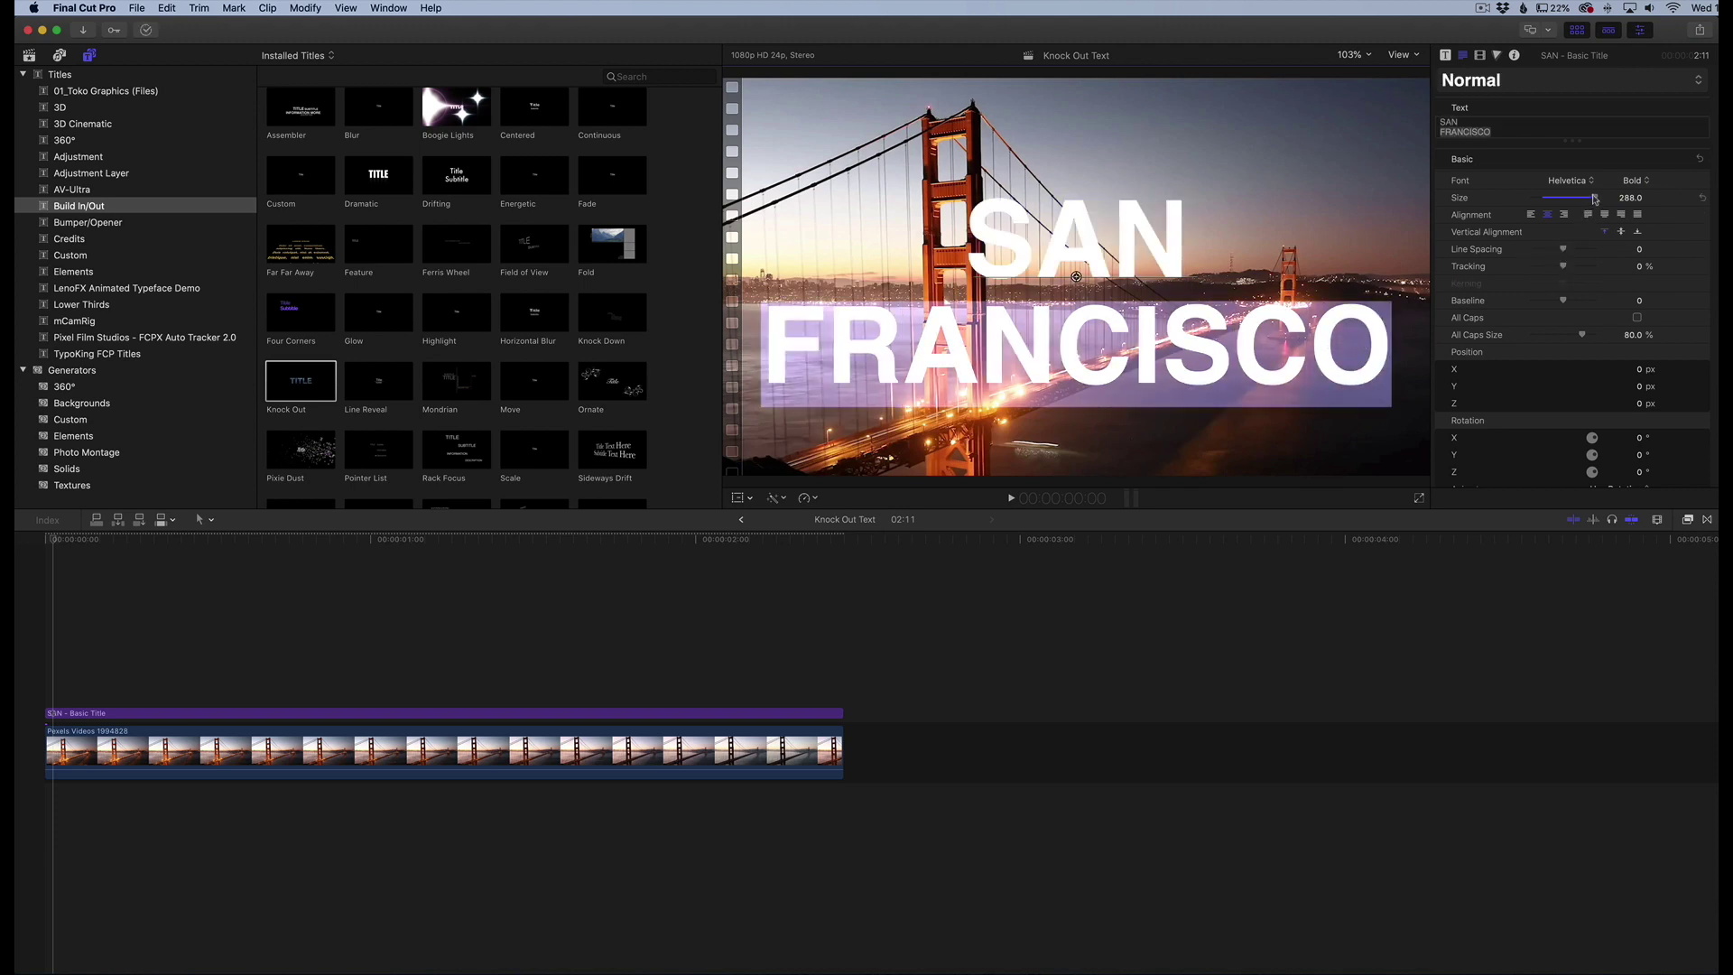
left_click_drag(1631, 198, 1567, 199)
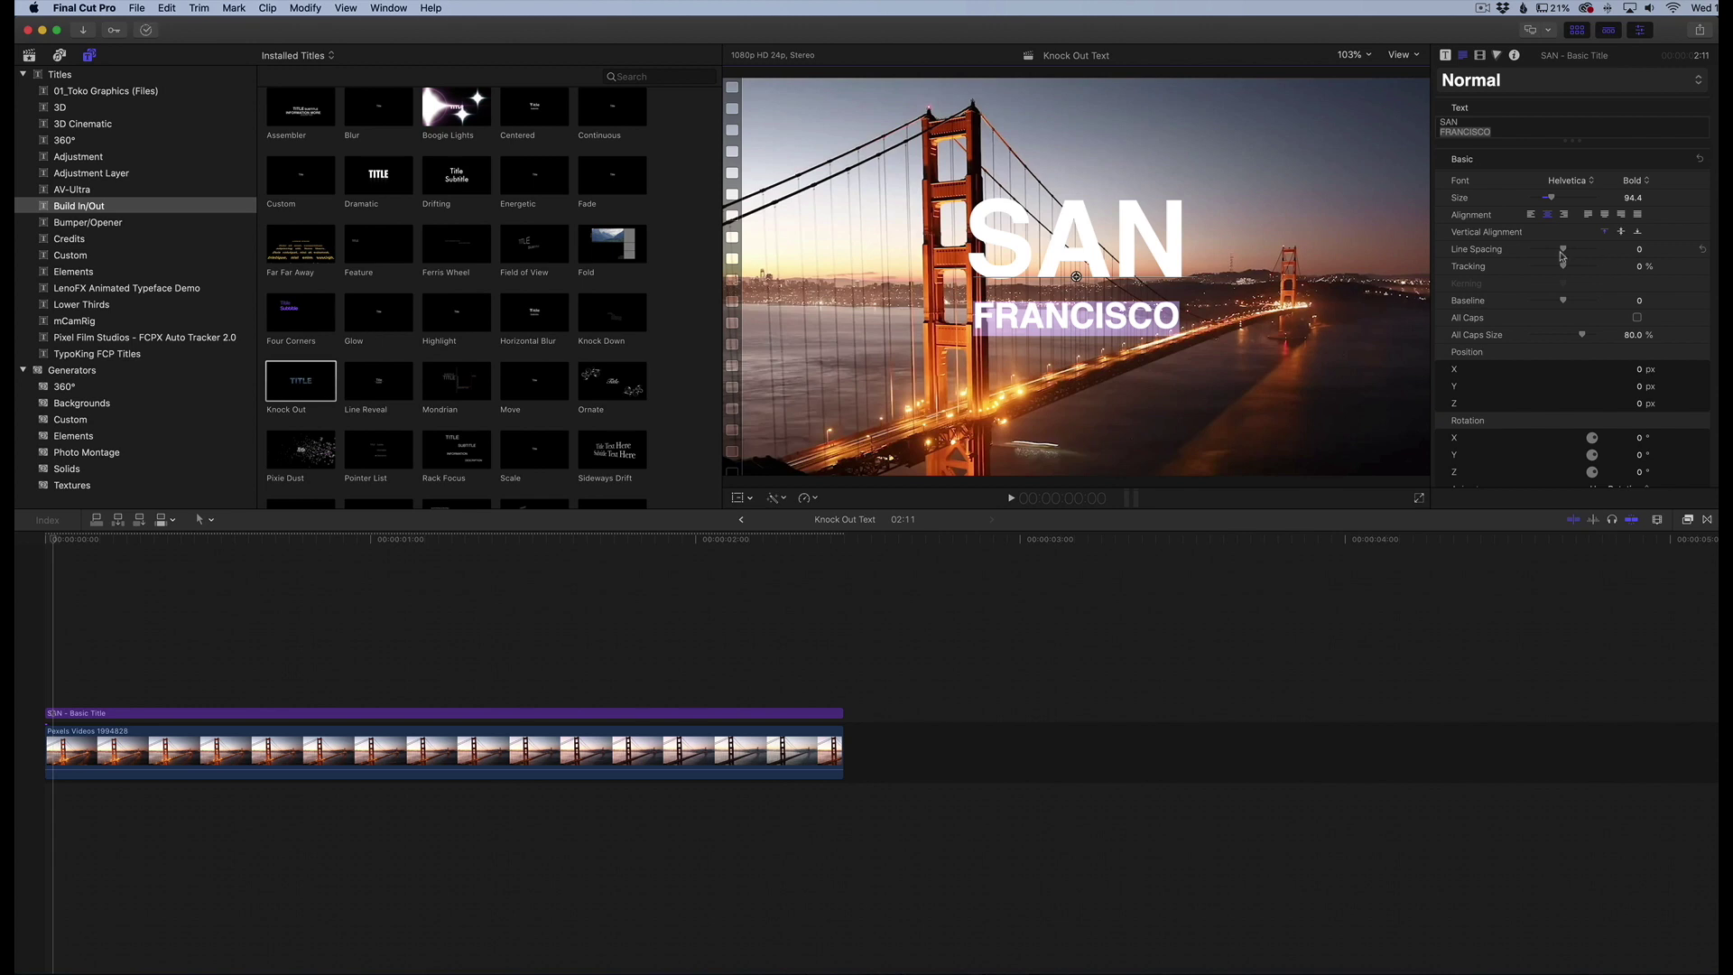
double_click(1195, 259)
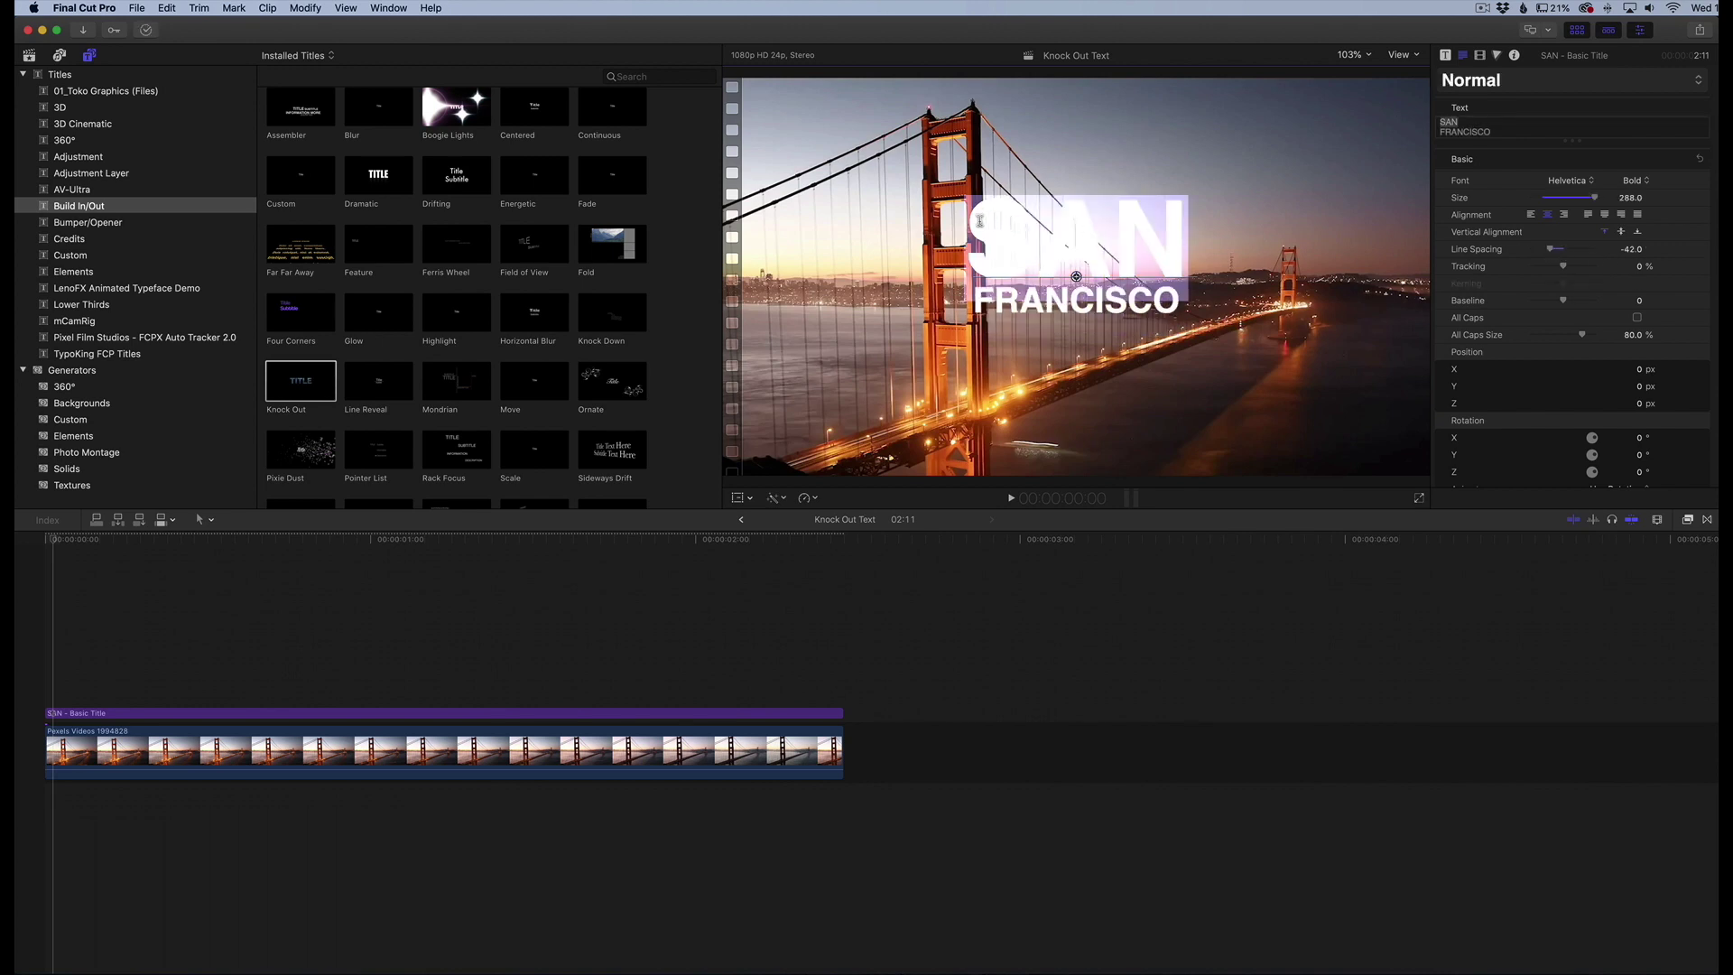
left_click(992, 250)
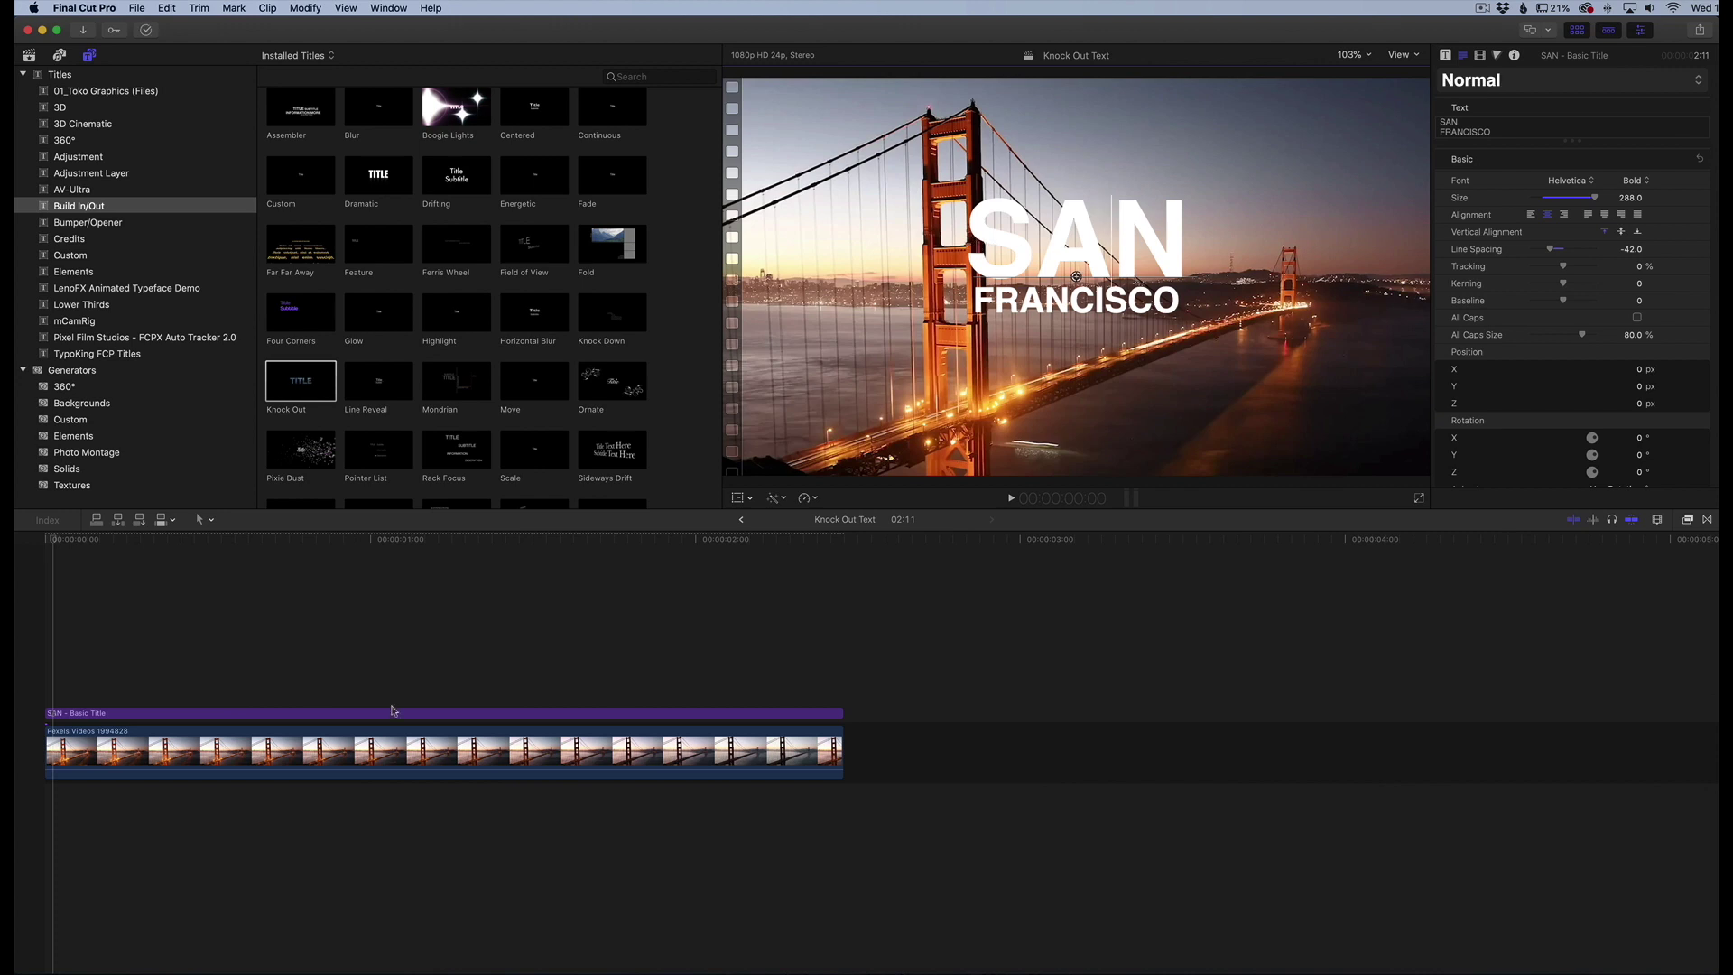
left_click(356, 714)
Turn on the title's Transform handles with the viewer zoomed to 50%.
right_click(1103, 287)
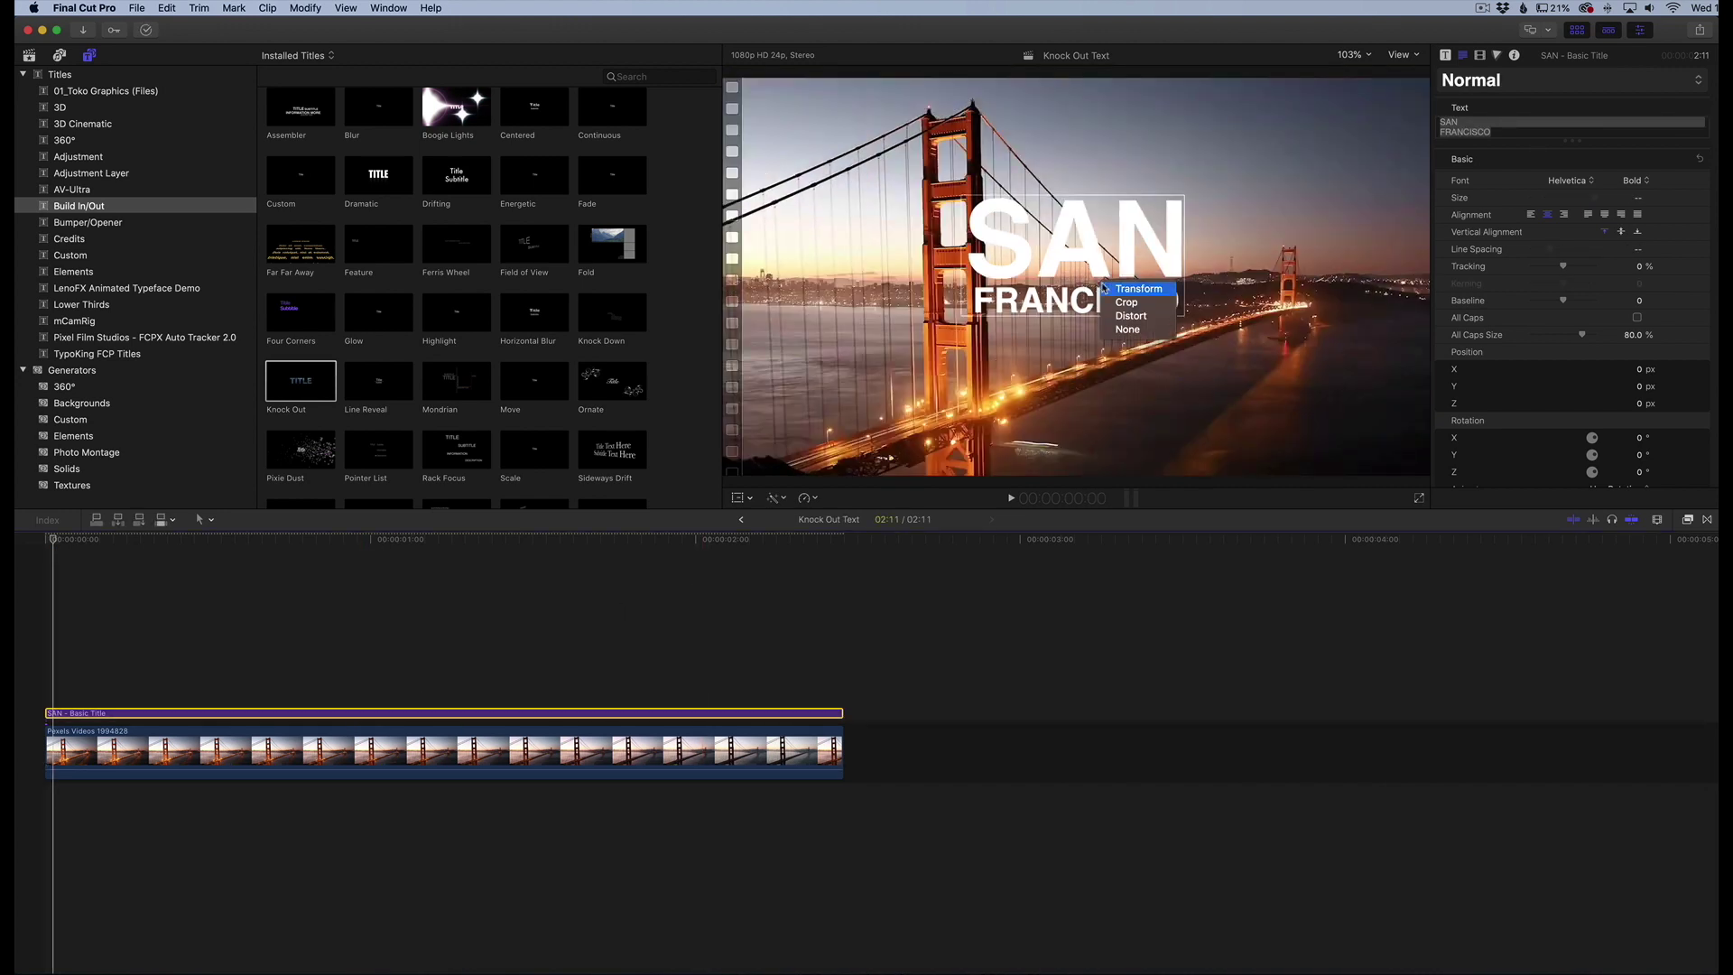
left_click(1119, 288)
left_click(1353, 55)
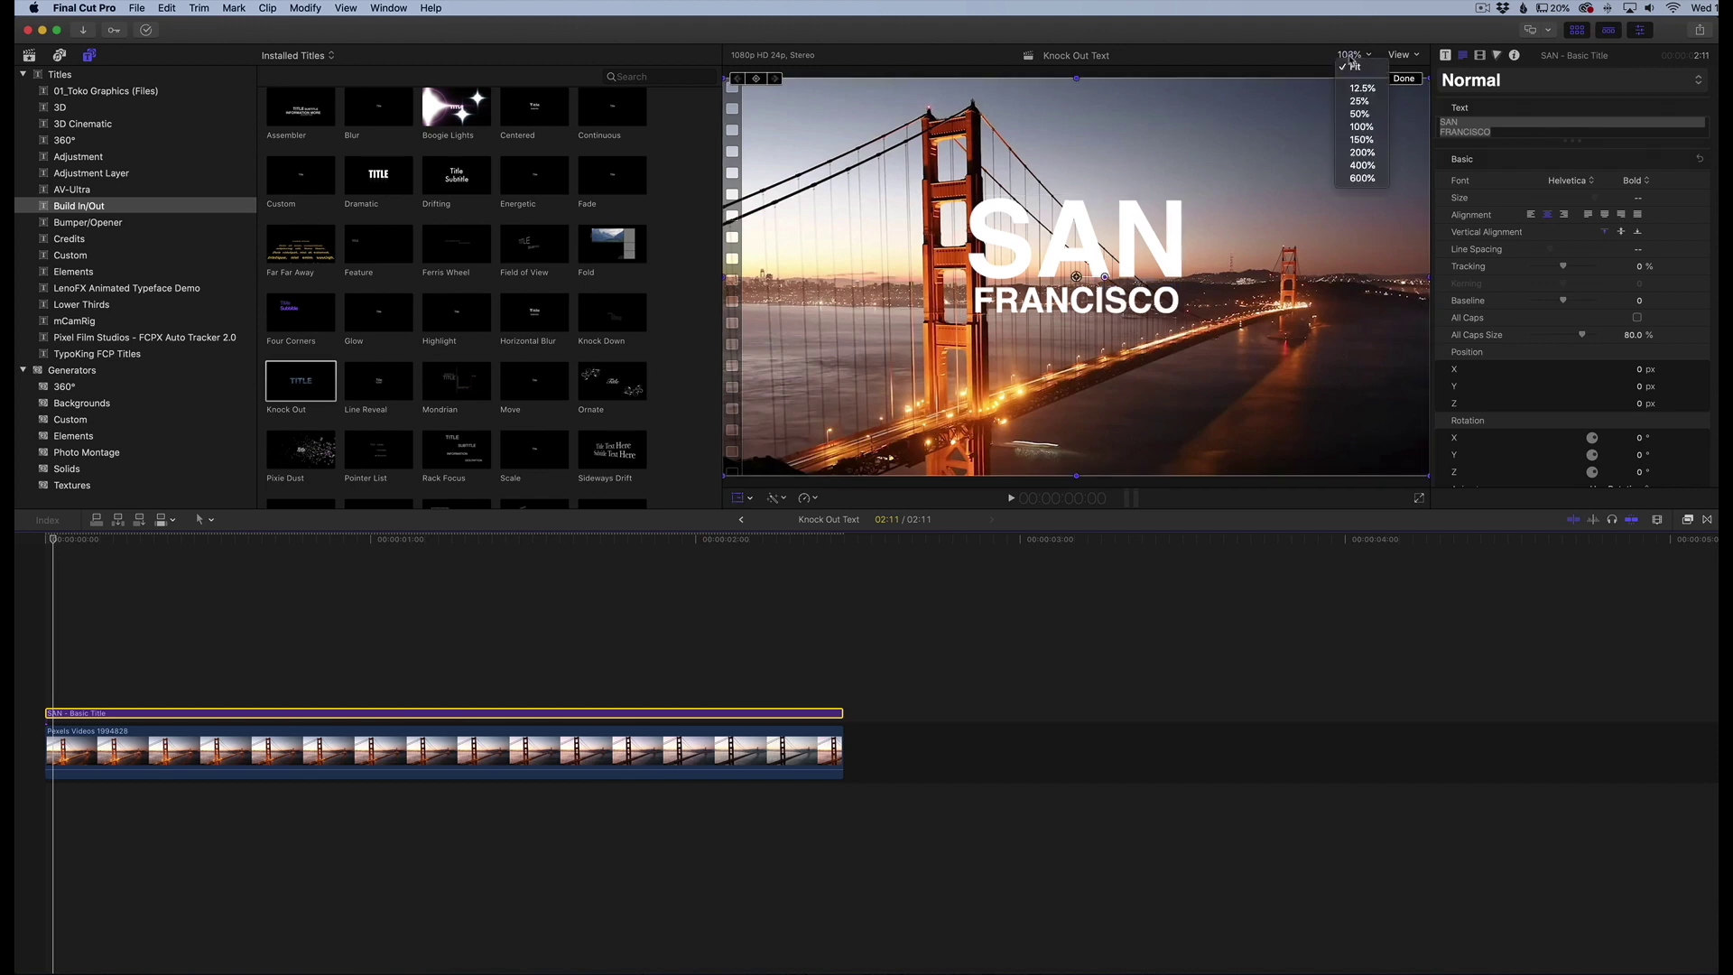
left_click(1364, 114)
Scale the title to 230.69% at position 22.9, -139.1 px, then fit the viewer.
left_click_drag(1248, 373, 1420, 470)
left_click_drag(1105, 312, 1103, 333)
left_click_drag(1420, 104, 1444, 92)
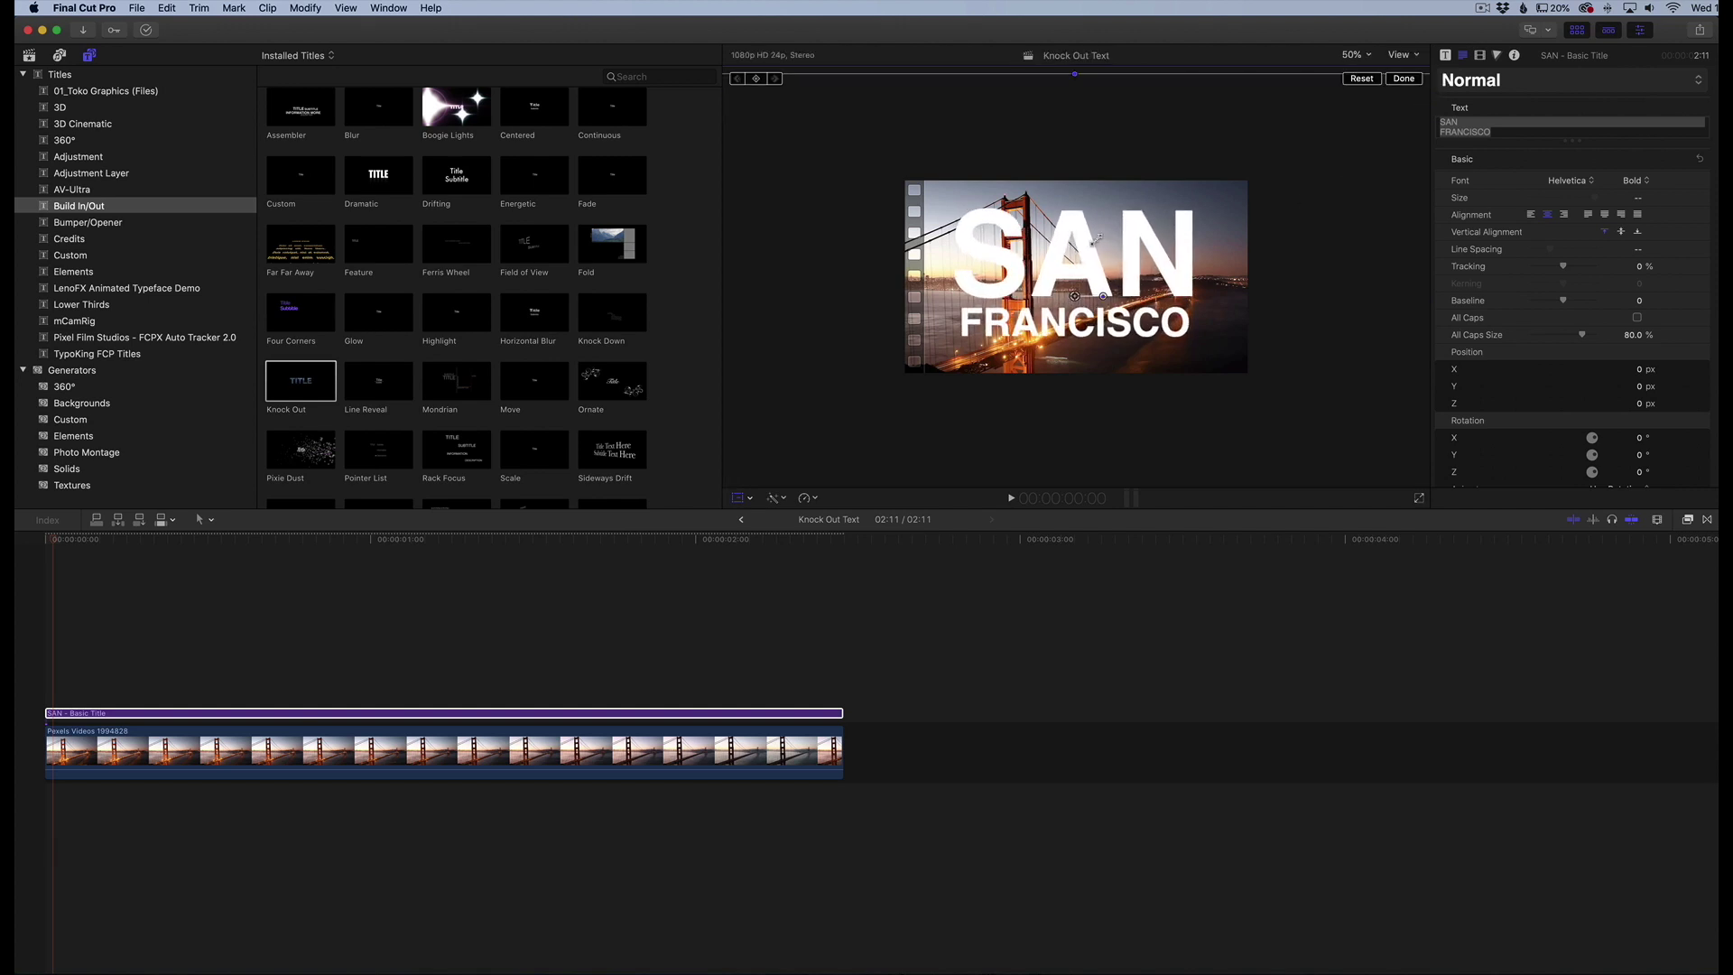
left_click_drag(1076, 296, 1081, 301)
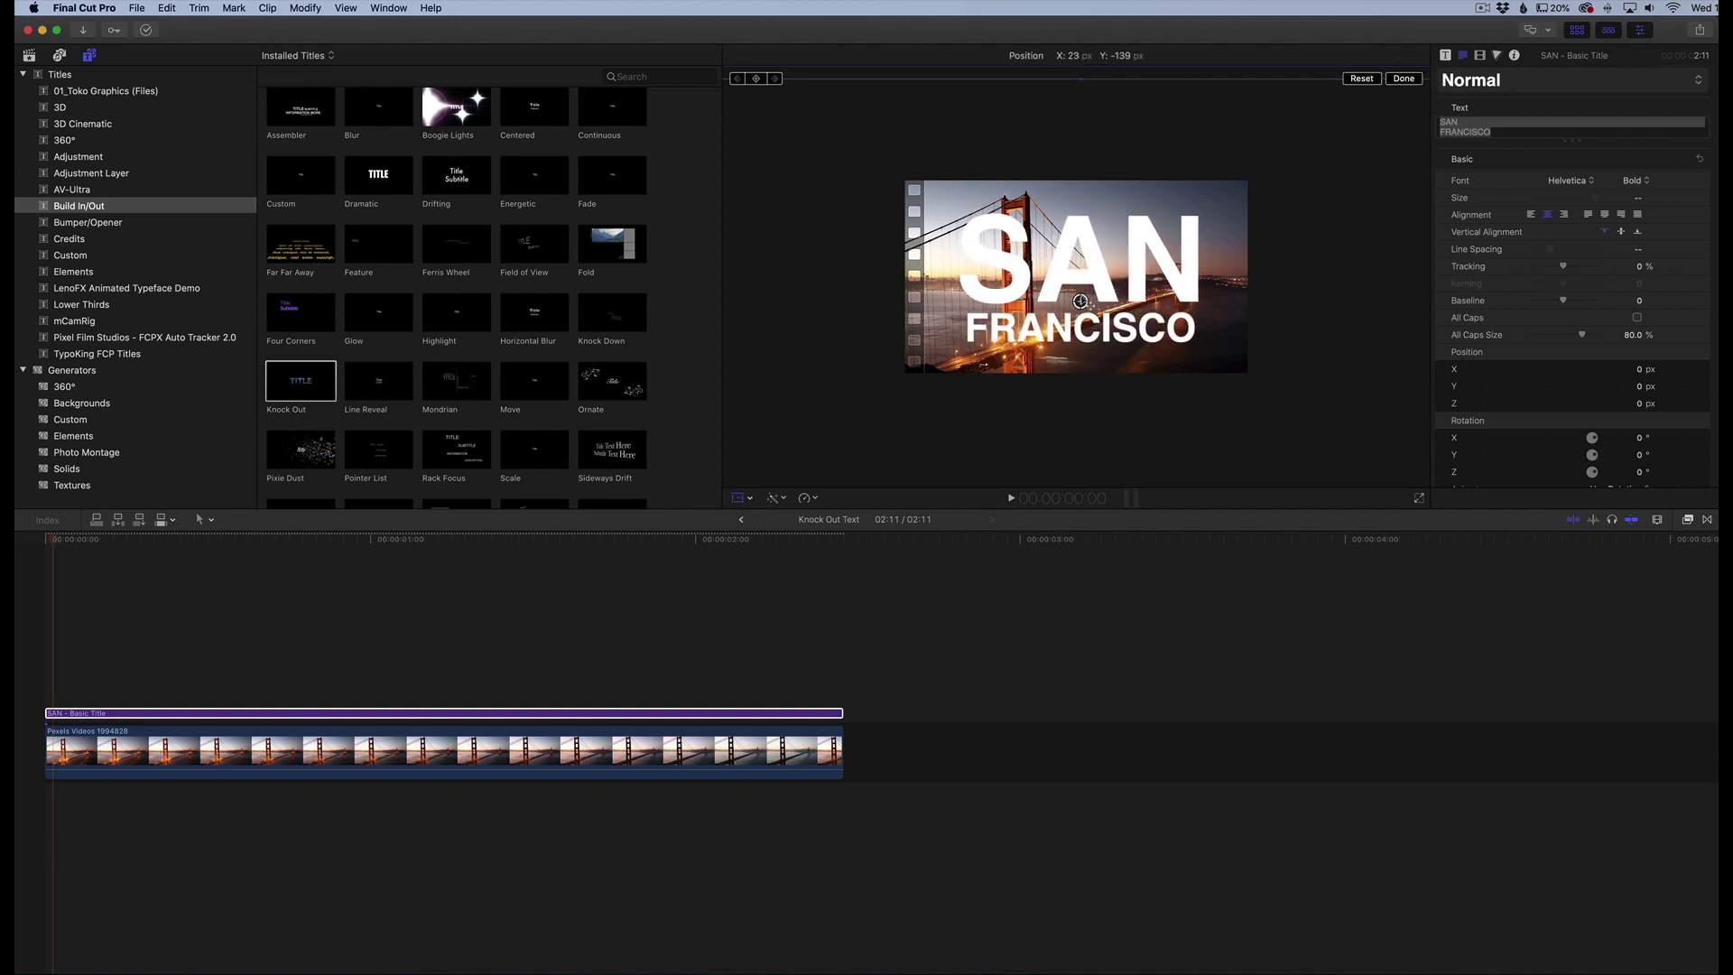
left_click(1408, 79)
left_click(1354, 55)
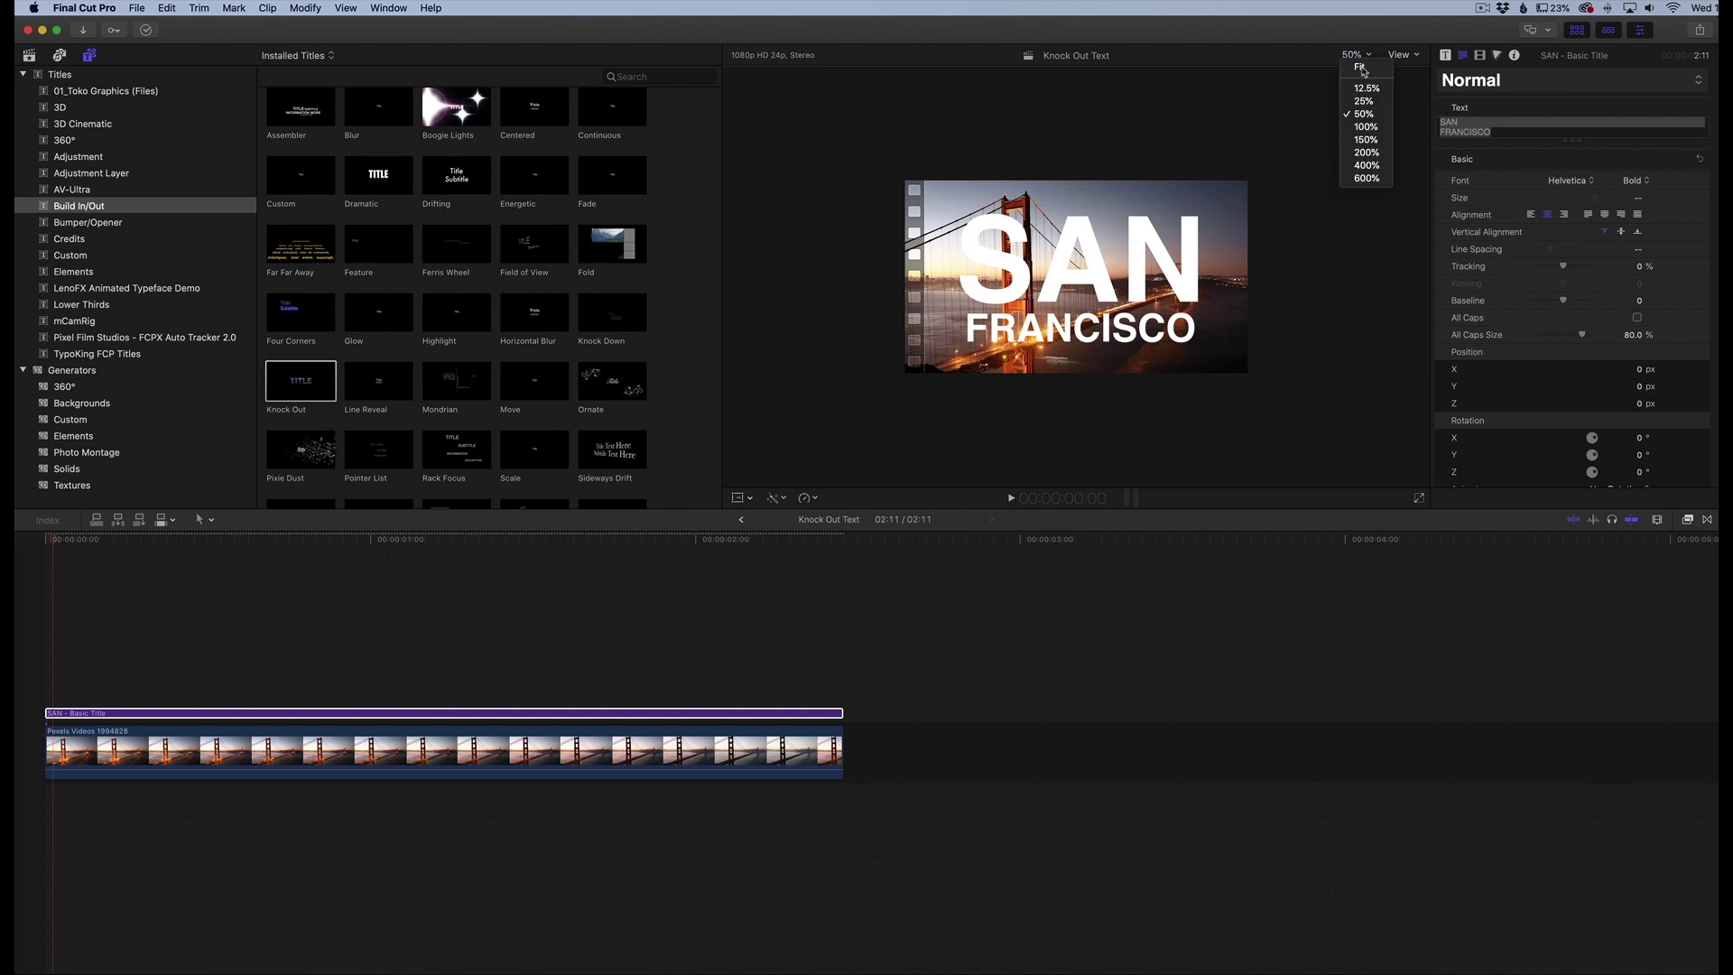
left_click(1361, 67)
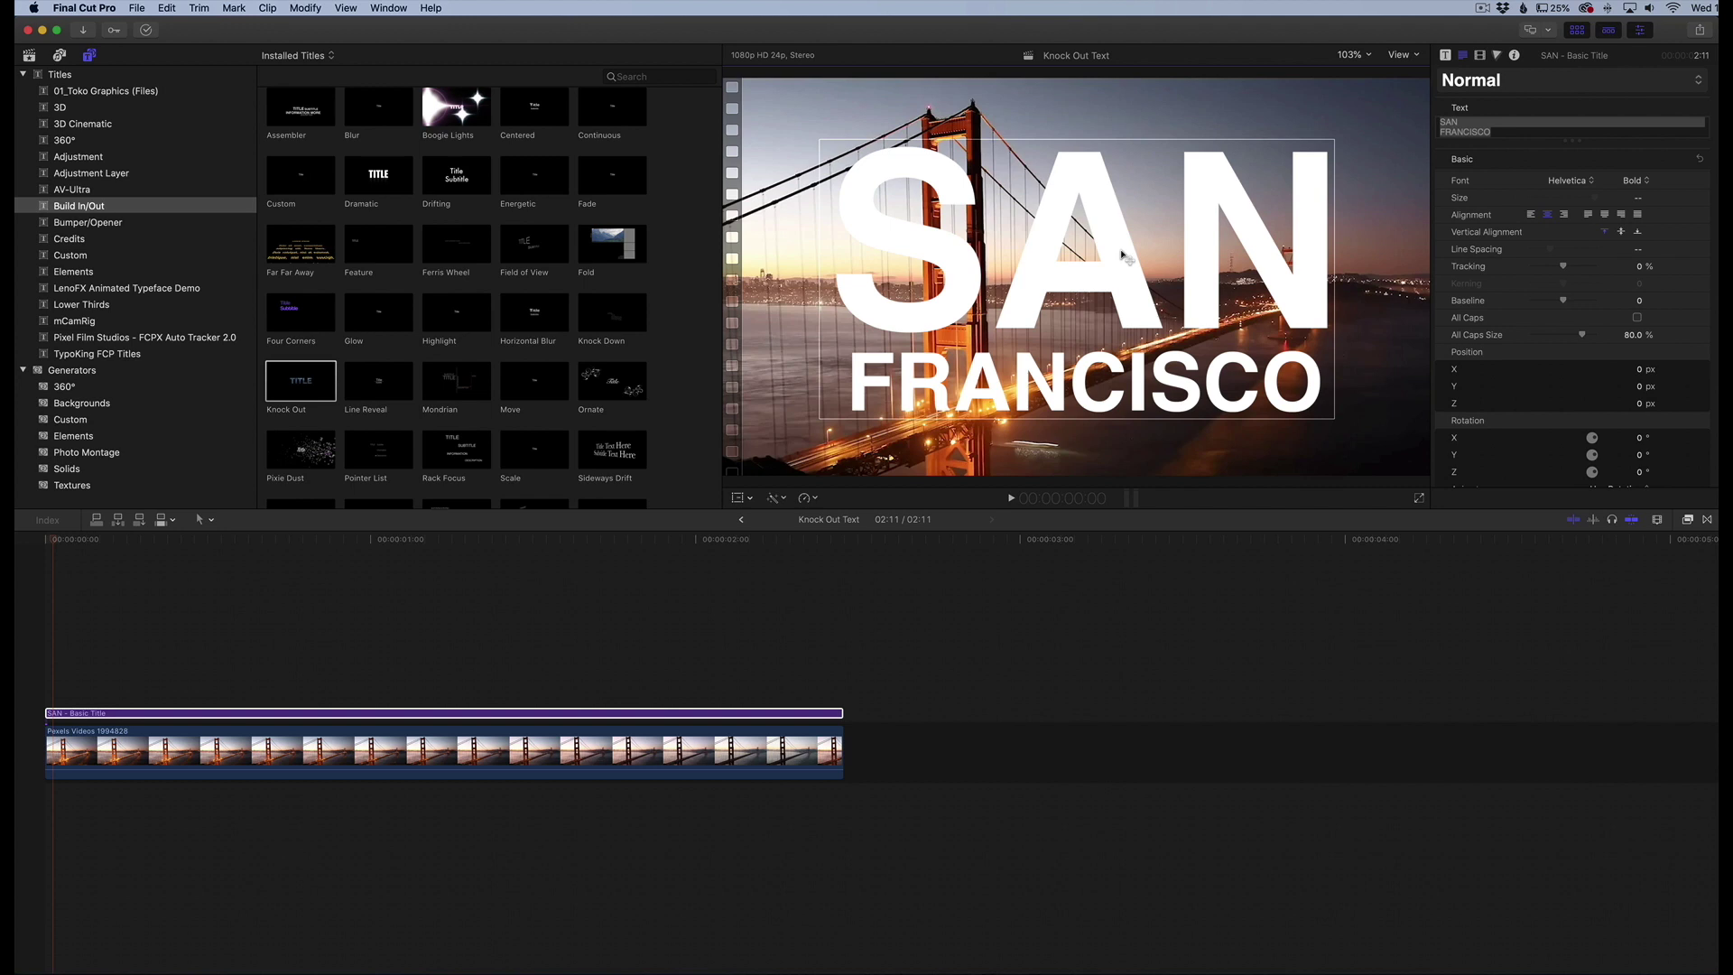
scroll(1576, 219, "up", 1)
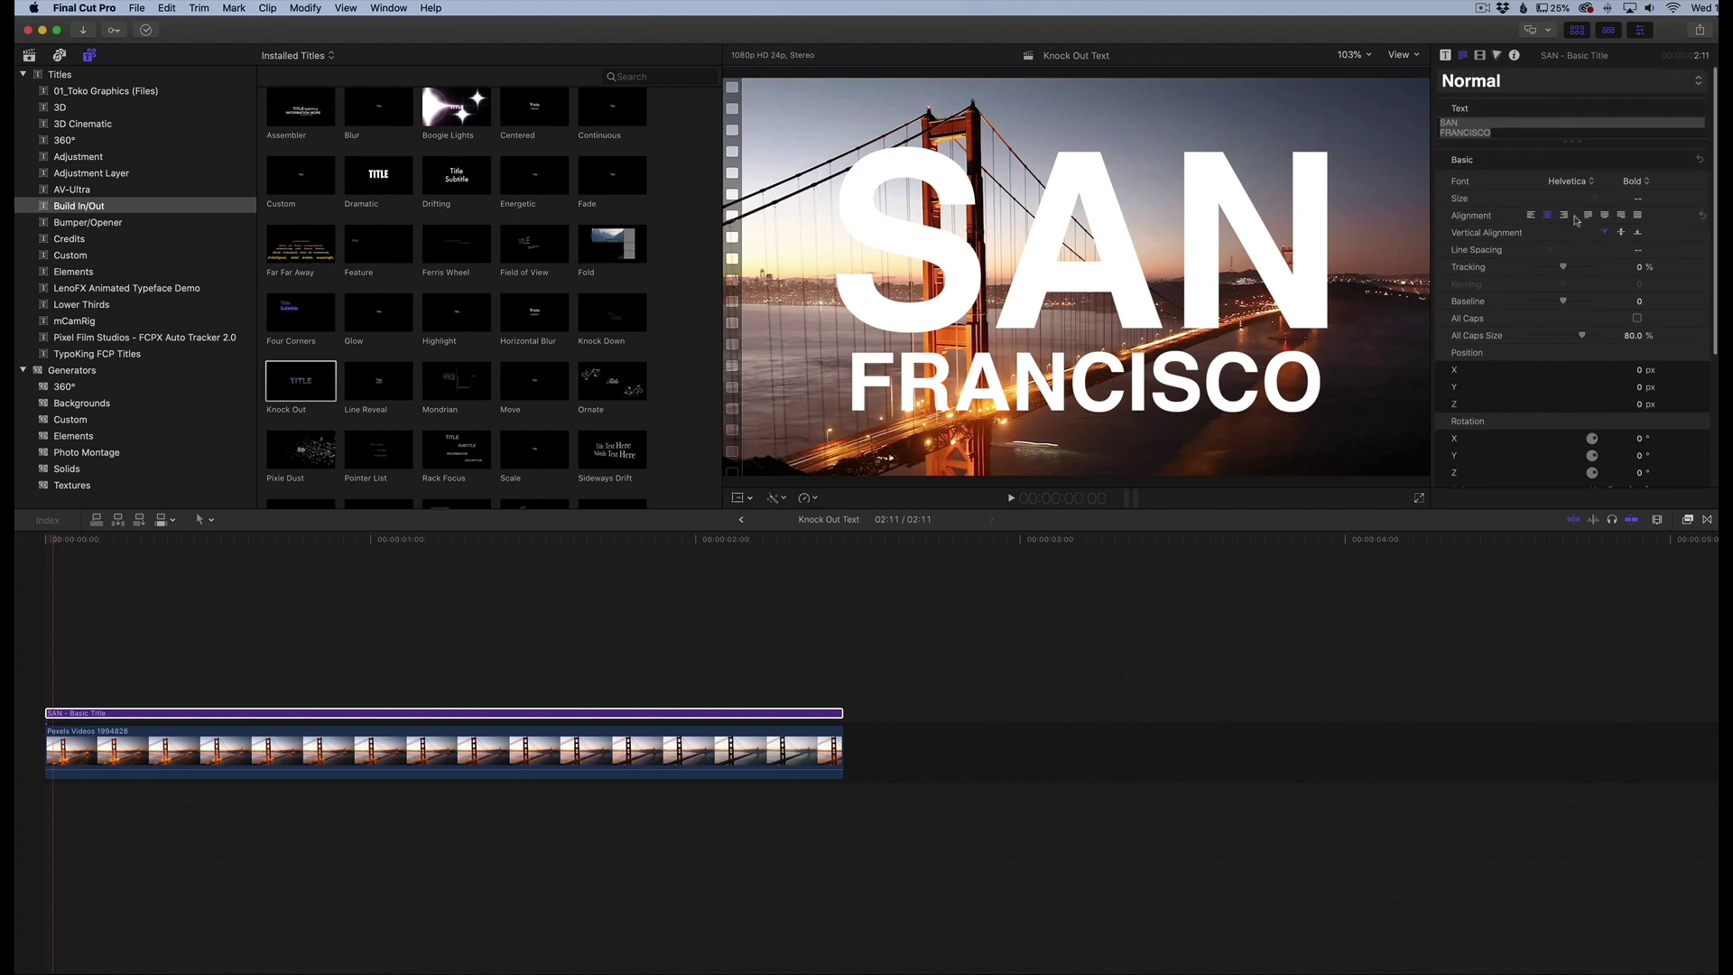
Set the title's Compositing Blend Mode to Stencil Alpha in the Video Inspector.
left_click(1480, 56)
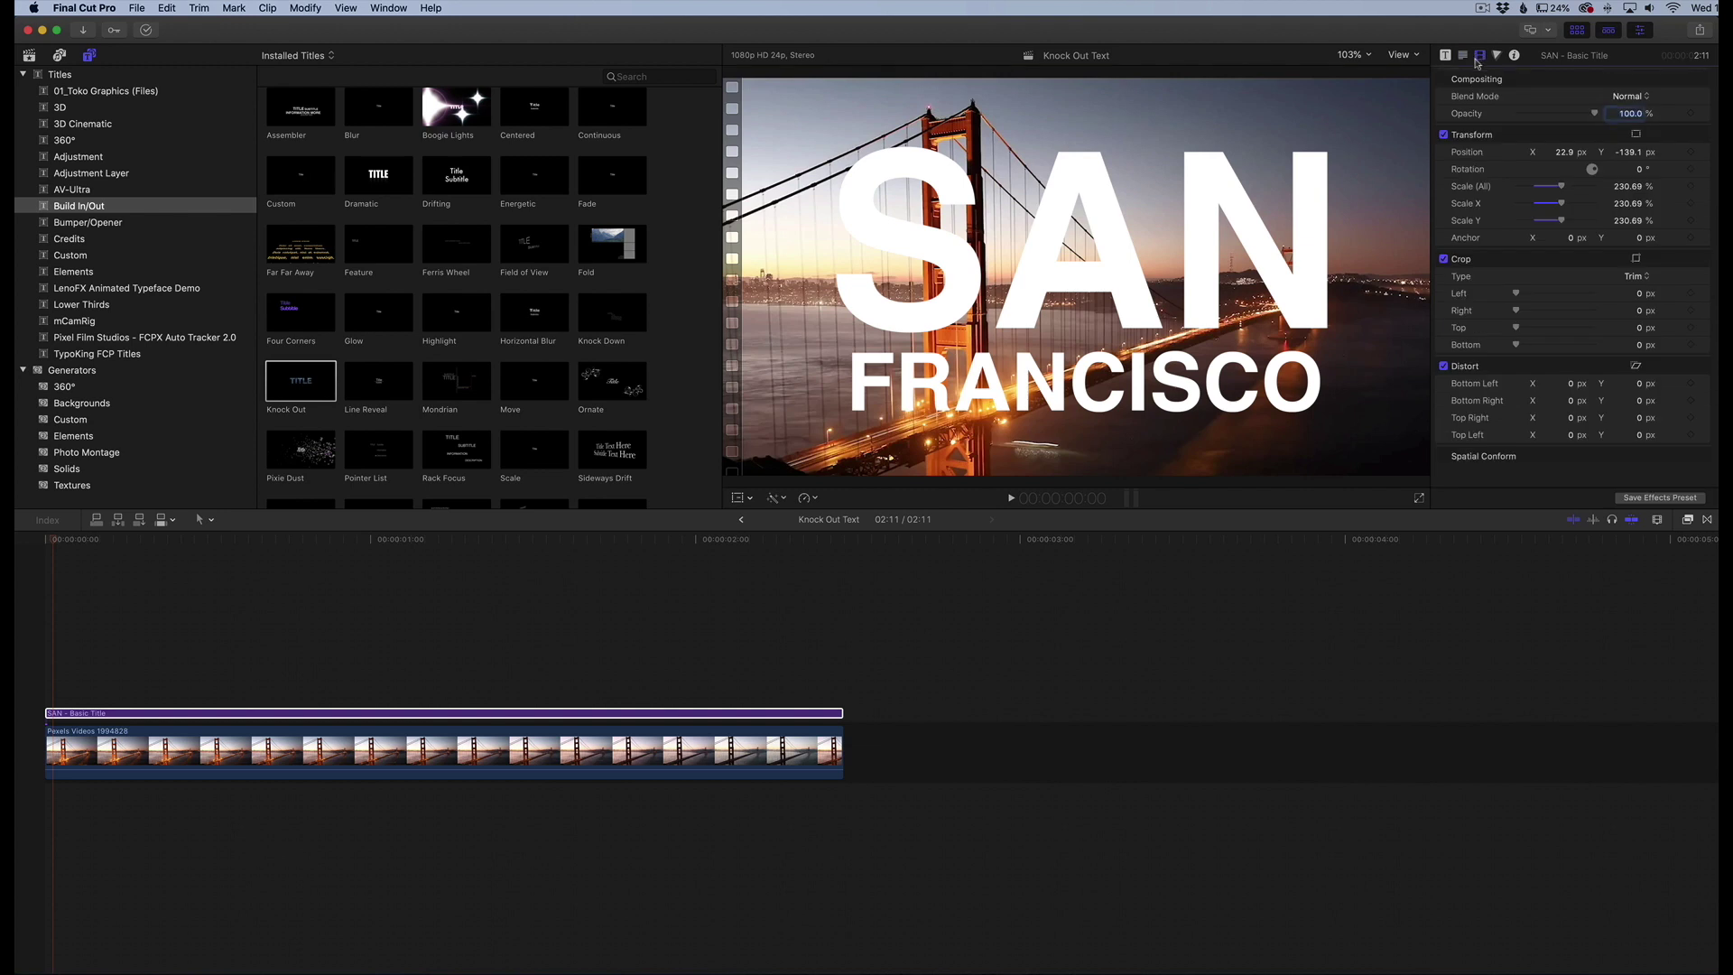
left_click(1625, 97)
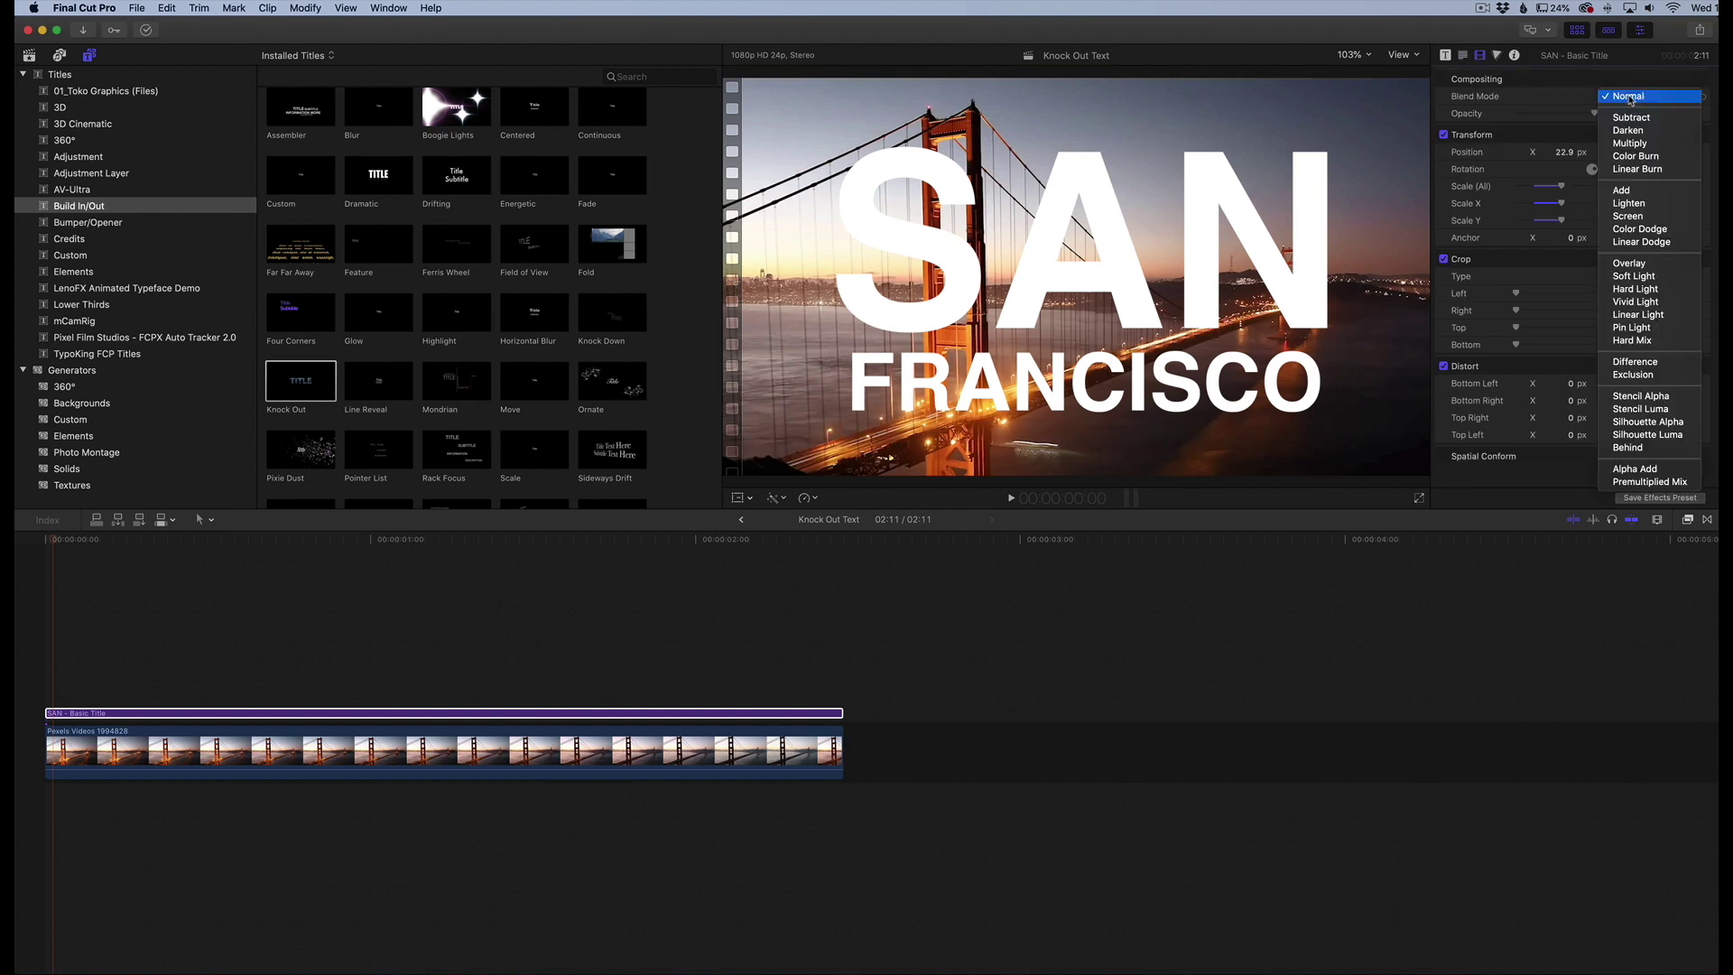
left_click(1643, 397)
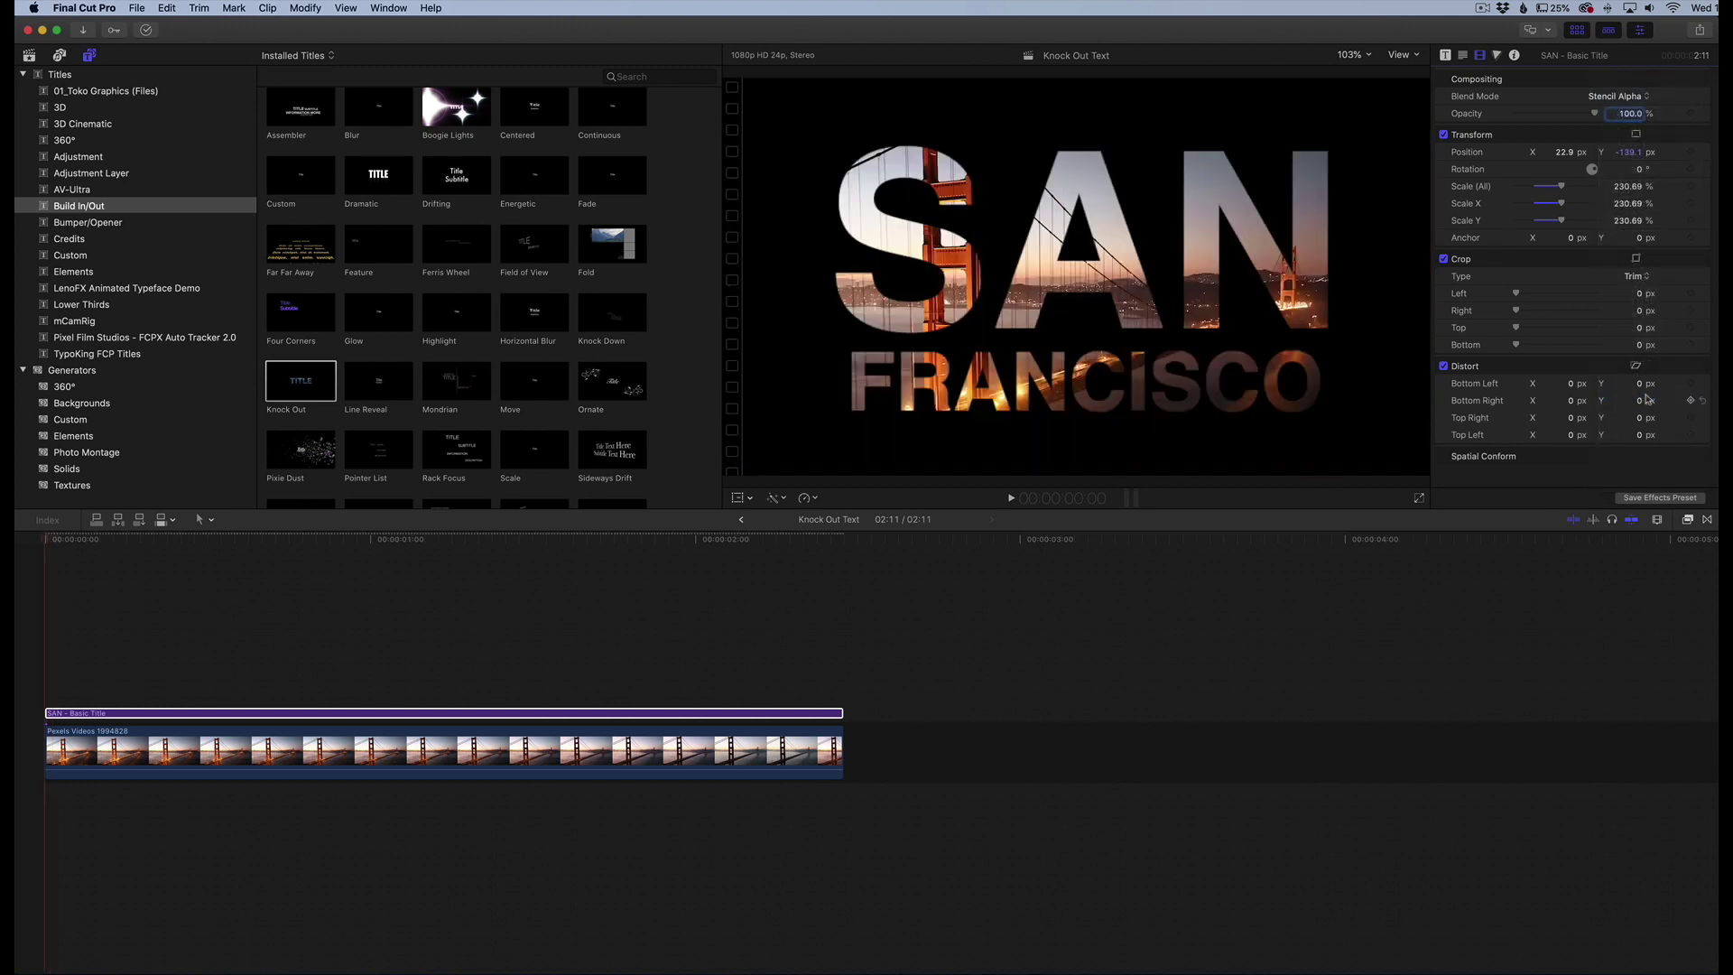